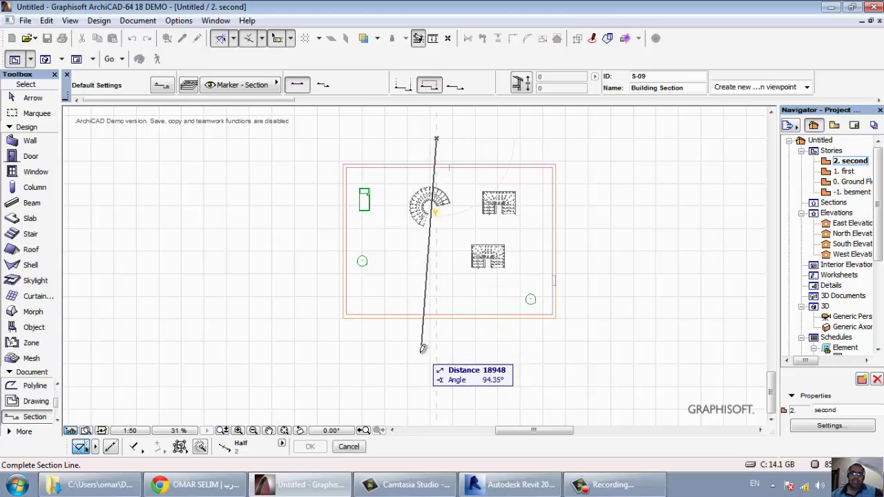
# Finish the straight vertical section line below the plan and set its limited viewing depth to the right, beyond the building.
pyautogui.click(438, 360)
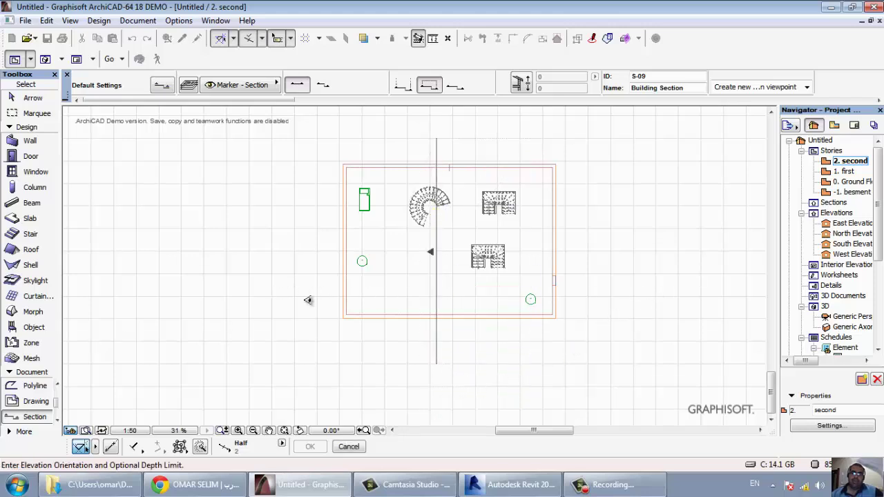
pyautogui.click(652, 308)
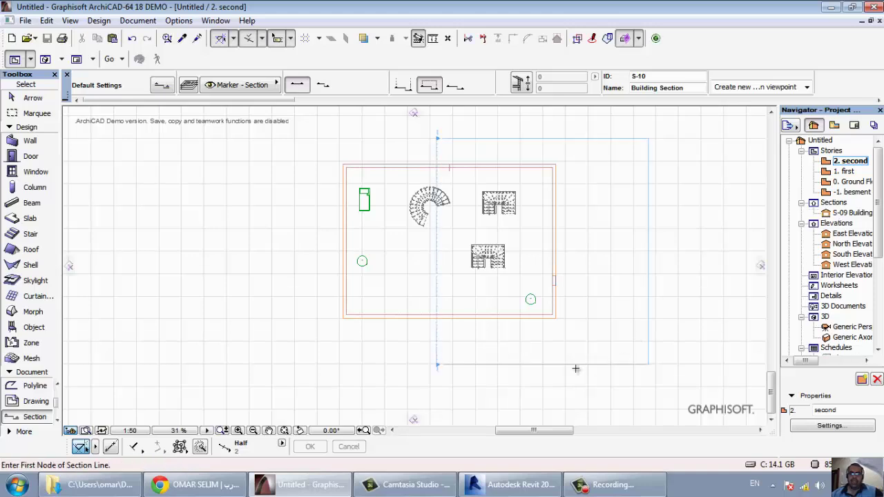
# Open the straight section's view to examine the stairs and floor levels, and return to the second story plan.
pyautogui.rightClick(437, 332)
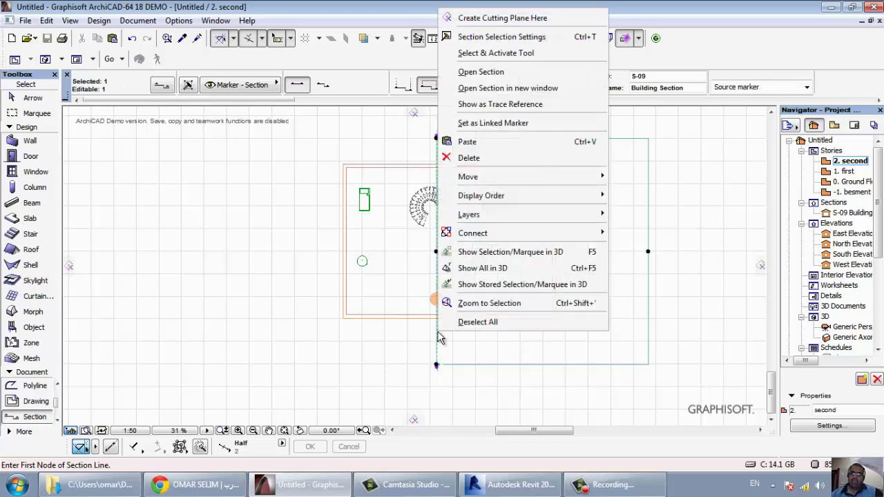
pyautogui.click(507, 73)
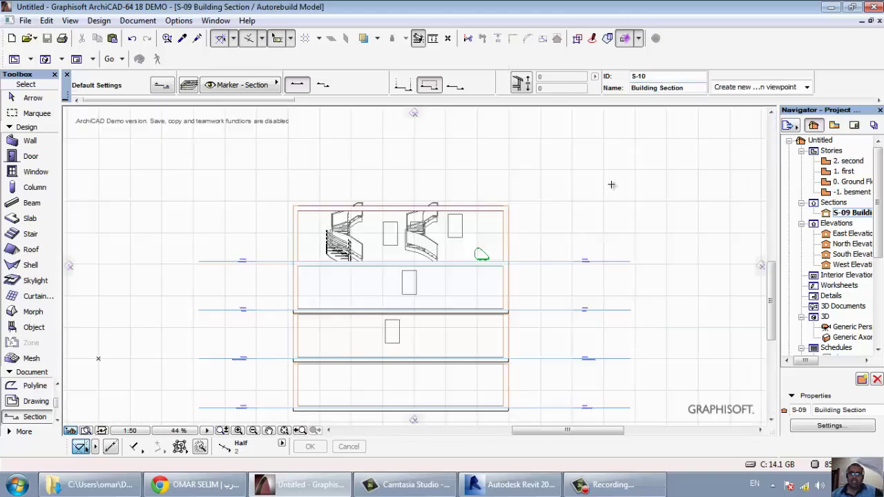
pyautogui.moveTo(481, 342); pyautogui.dragTo(524, 295, button='middle')
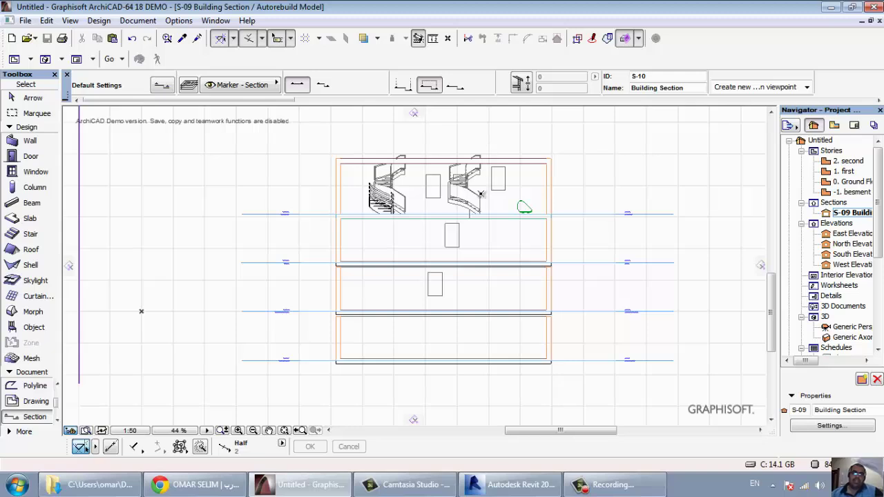
pyautogui.doubleClick(444, 208)
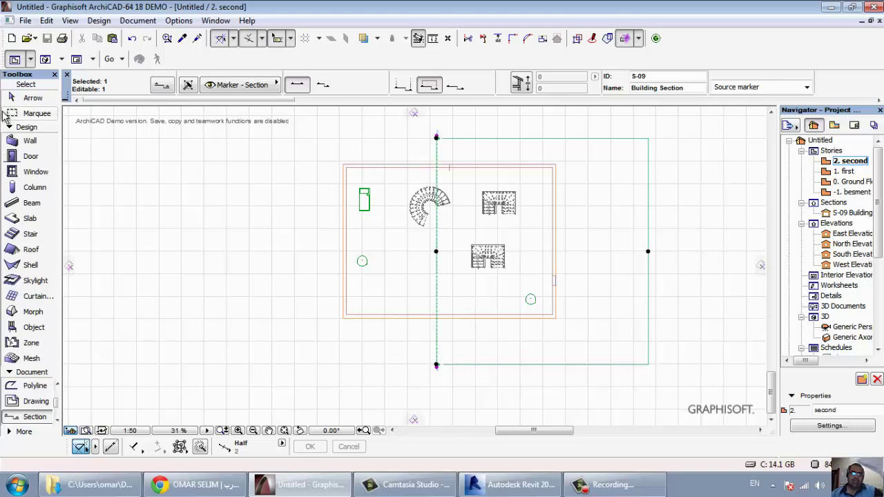
# Draw a marquee around the lower end of the straight section line, below the building.
pyautogui.click(32, 113)
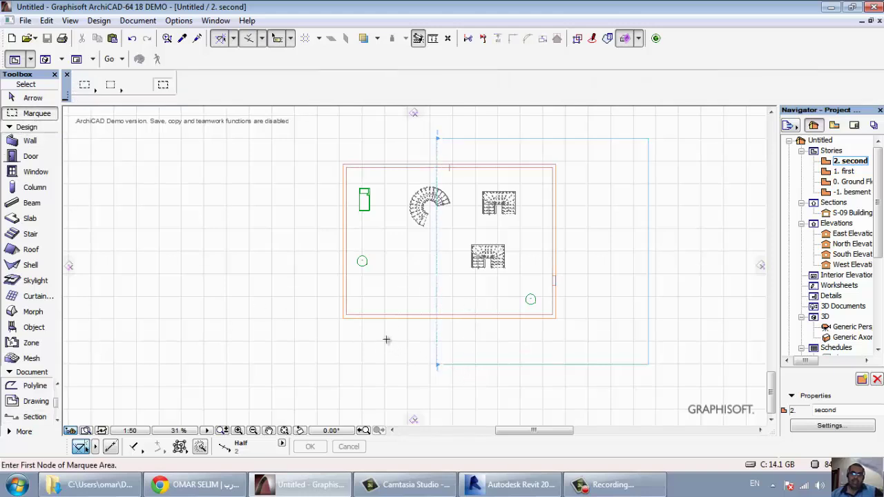
pyautogui.click(474, 386)
pyautogui.click(359, 344)
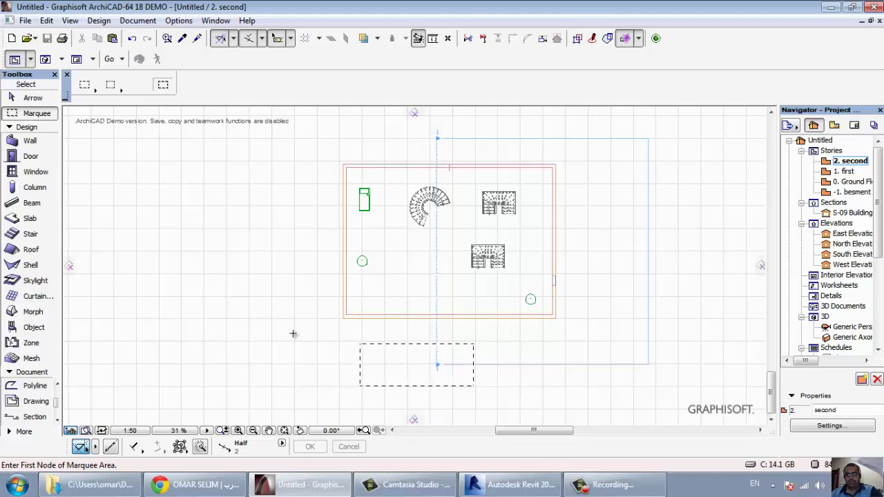
# Select the straight section line and delete it together with its viewpoint.
pyautogui.click(20, 101)
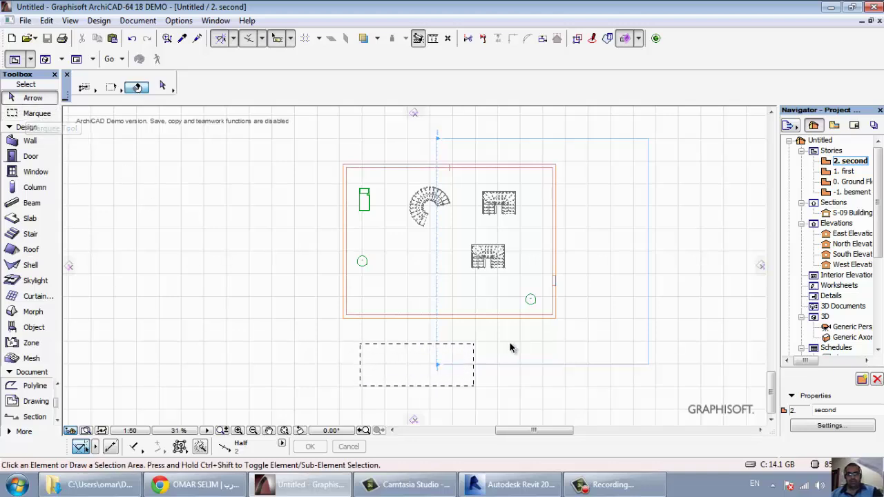
pyautogui.click(651, 392)
pyautogui.click(360, 357)
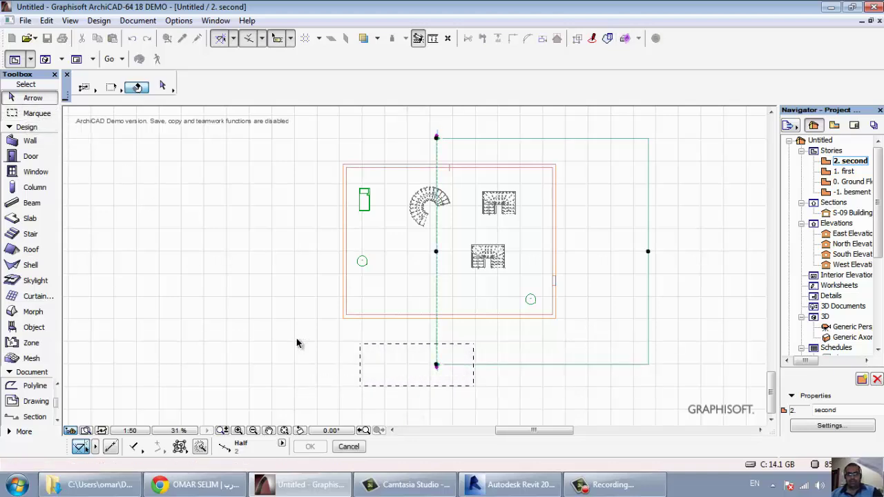
pyautogui.press('Delete')
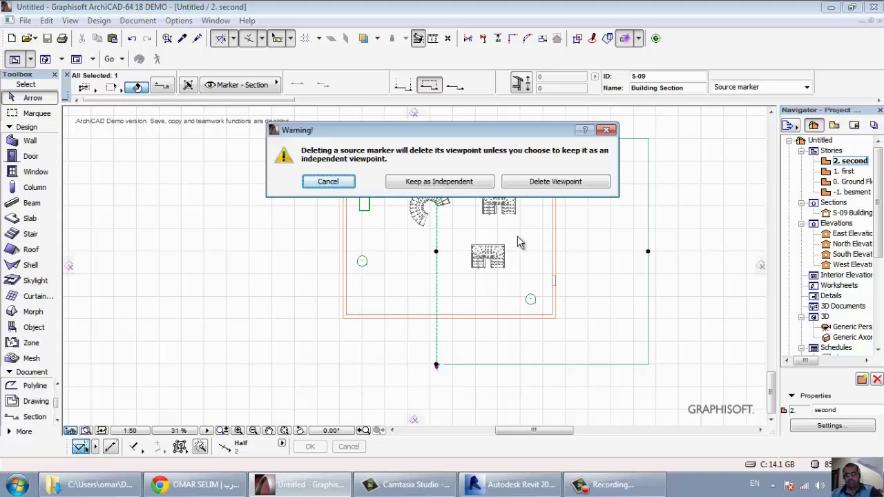
pyautogui.click(550, 188)
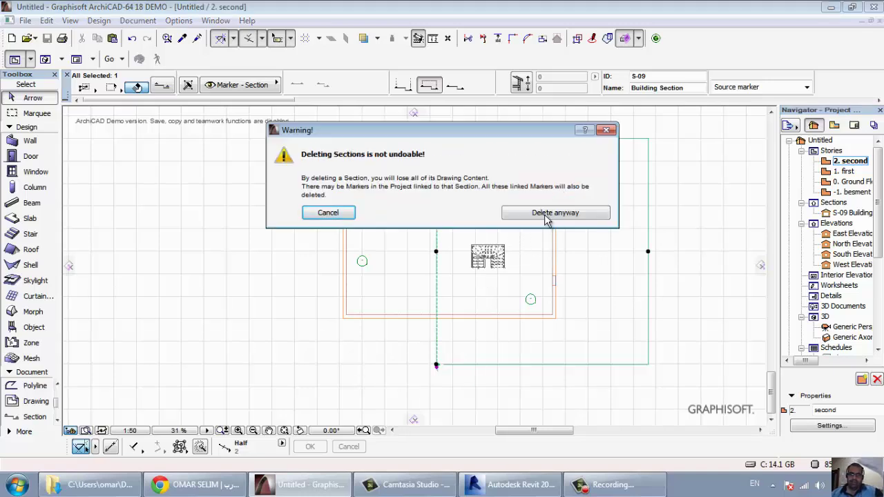
pyautogui.click(549, 217)
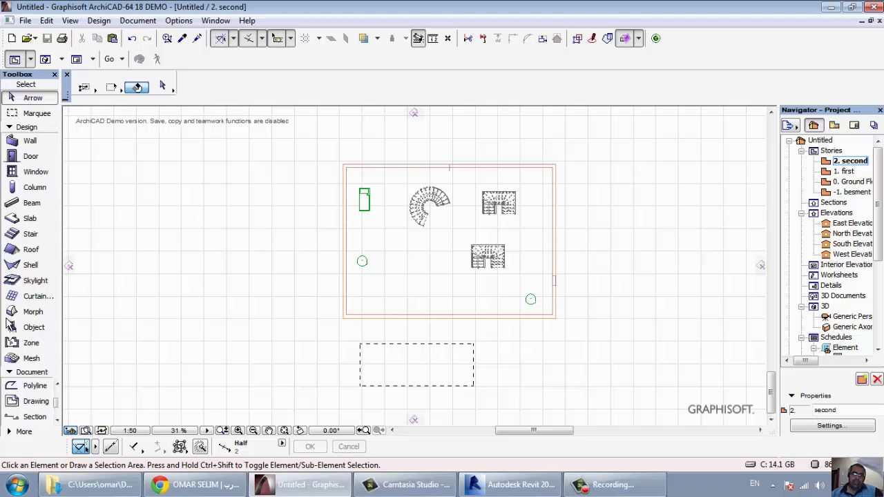
# Begin a staggered section line above the building, stepping it below the spiral stair and across the lower U-shaped stair.
pyautogui.click(31, 416)
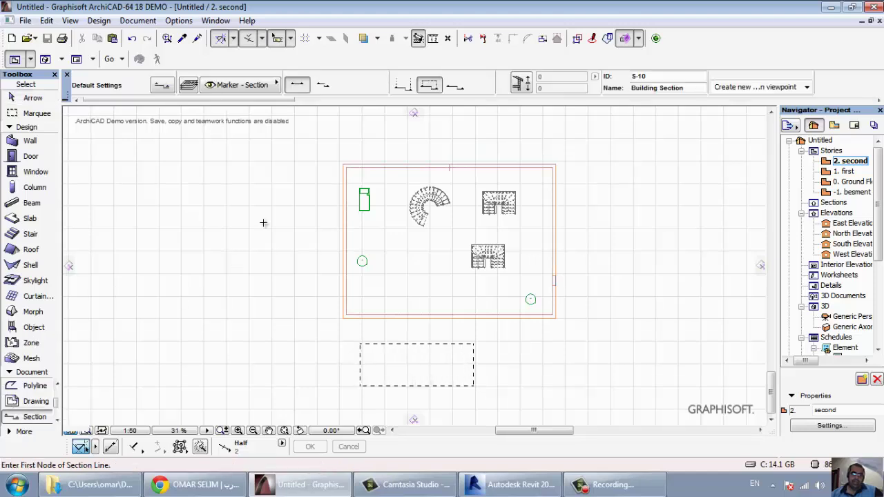
pyautogui.click(323, 85)
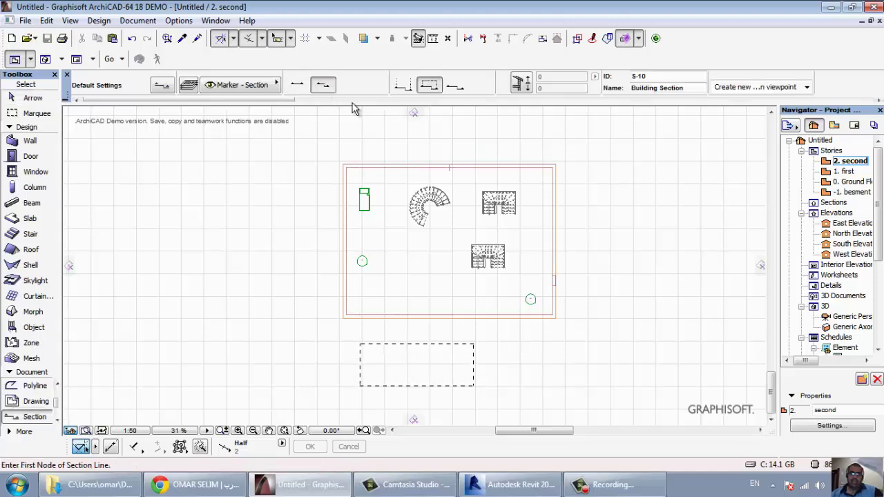
pyautogui.click(412, 131)
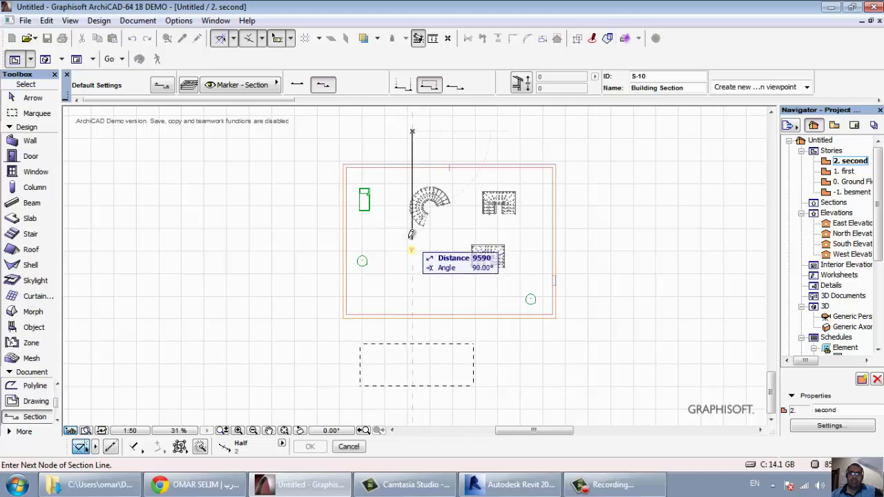
pyautogui.click(413, 227)
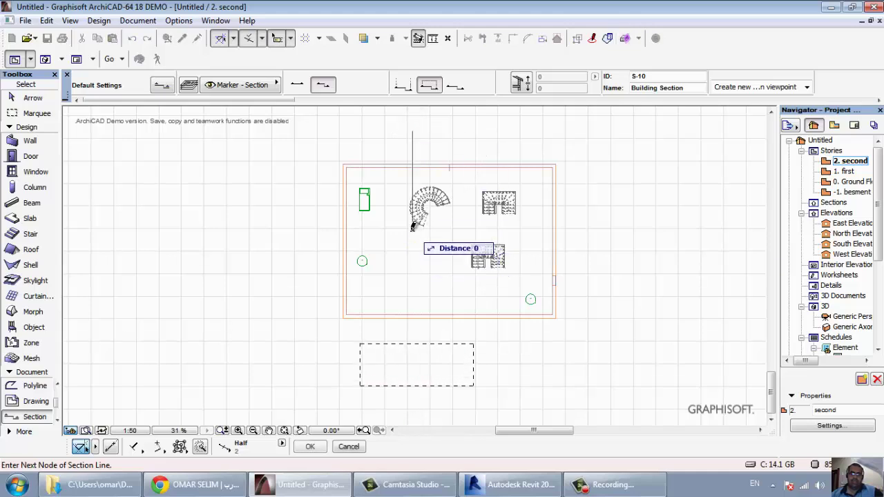
pyautogui.click(449, 229)
pyautogui.click(450, 259)
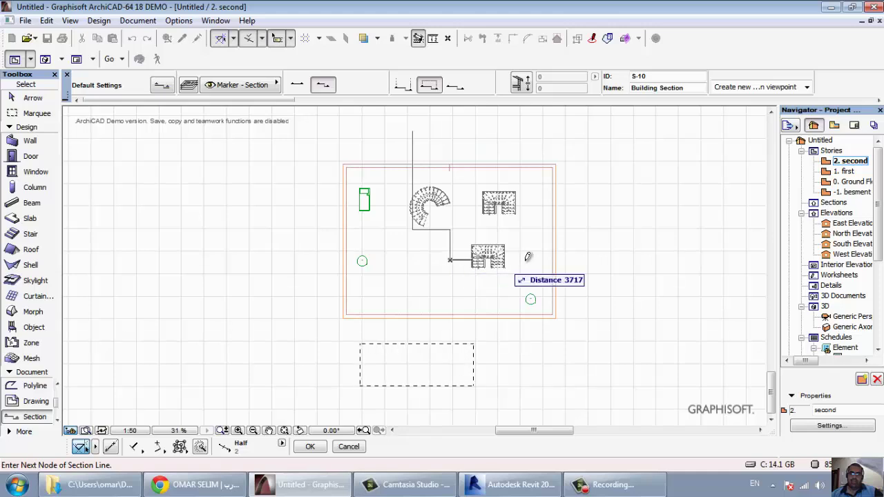
pyautogui.click(515, 262)
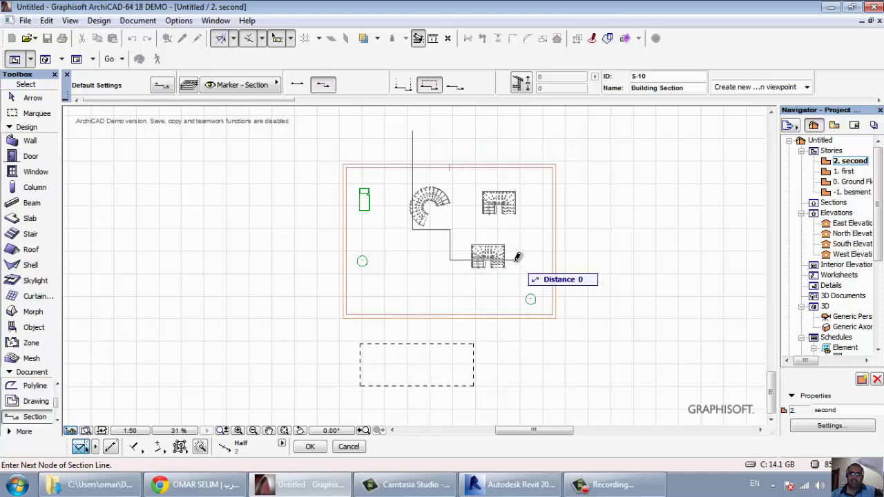
# Continue the staggered section line in steps below the building, end it there, and set its limited depth to the right, beyond the building.
pyautogui.click(515, 353)
pyautogui.click(457, 353)
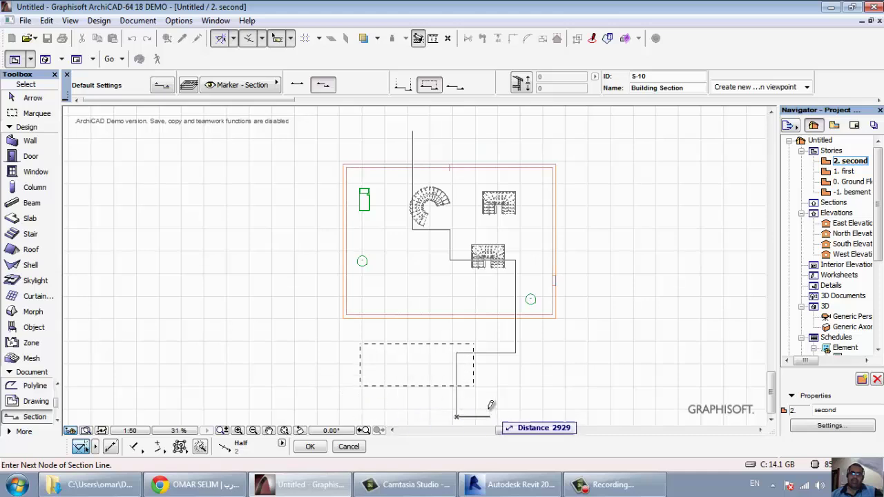
pyautogui.click(457, 417)
pyautogui.scroll(2, 452, 337)
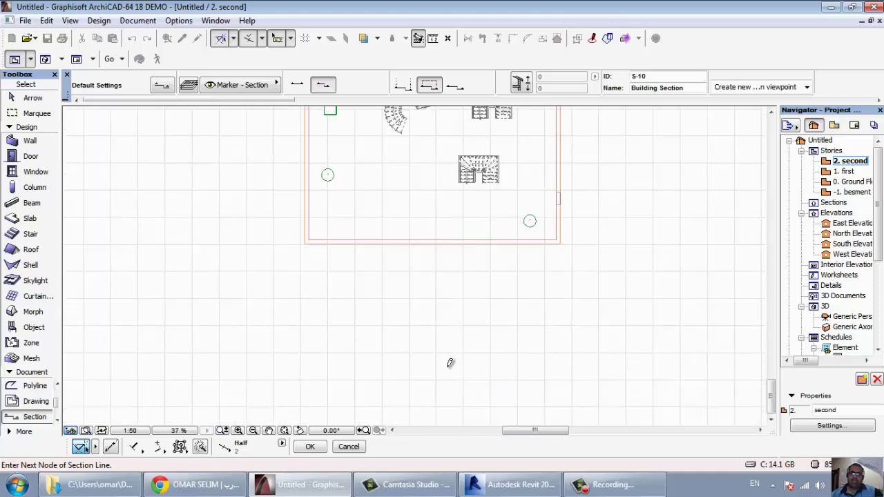
pyautogui.click(454, 361)
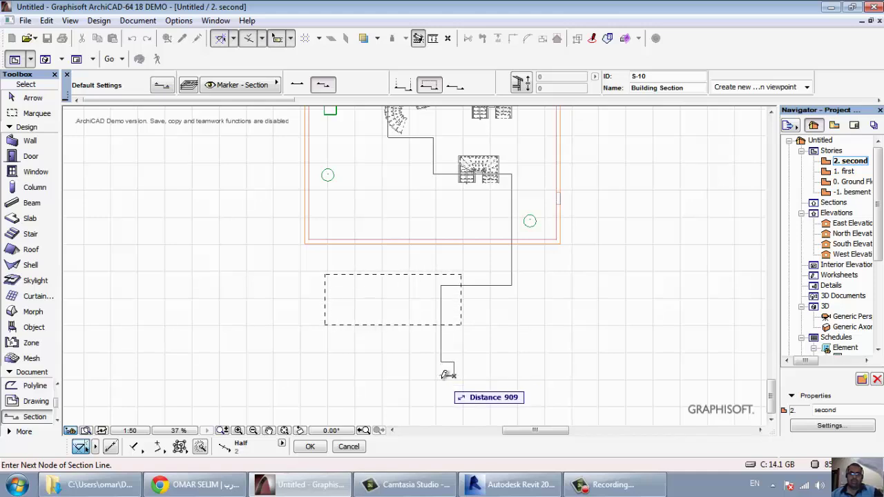
pyautogui.doubleClick(449, 375)
pyautogui.scroll(-3, 346, 325)
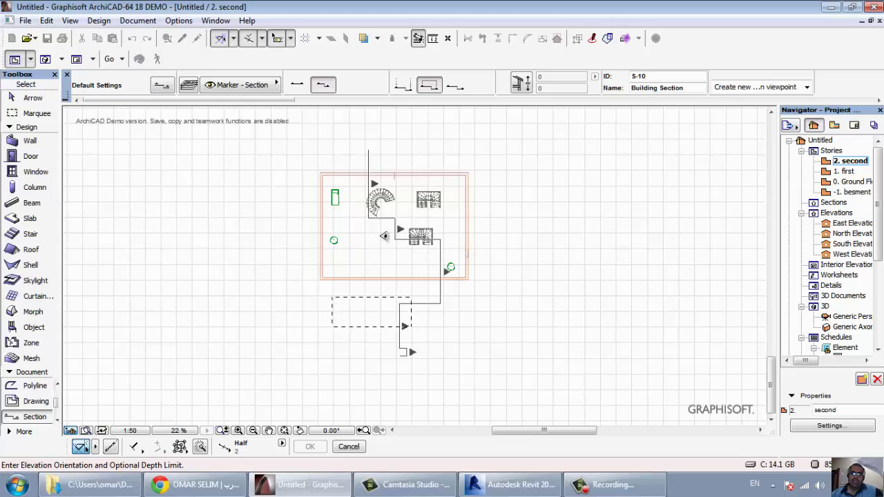
pyautogui.click(507, 267)
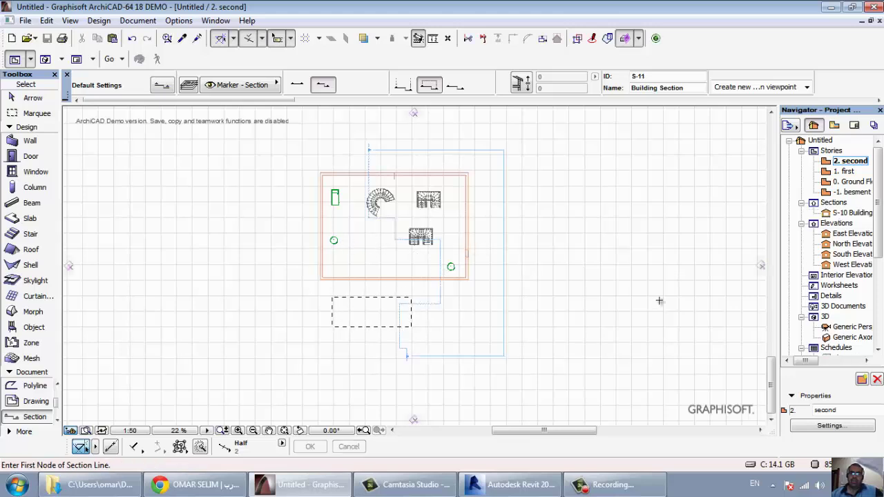
pyautogui.click(399, 337)
pyautogui.rightClick(400, 339)
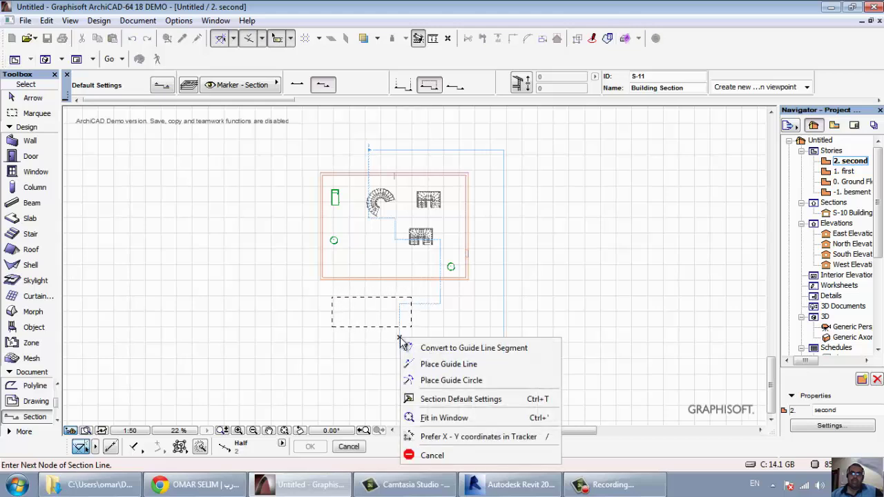
pyautogui.press('Escape')
pyautogui.press('Escape')
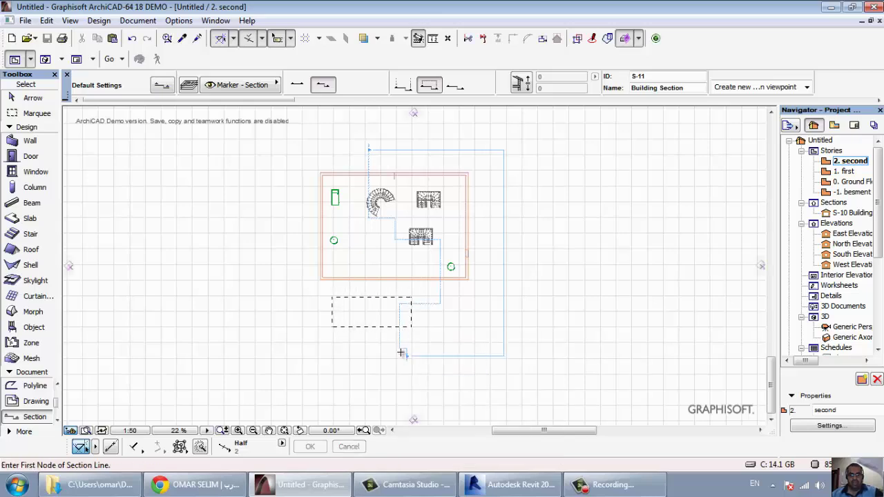
pyautogui.press('Escape')
# Open the staggered section's view to examine how the stairs and floors are cut, and return to the second story plan.
pyautogui.click(407, 354)
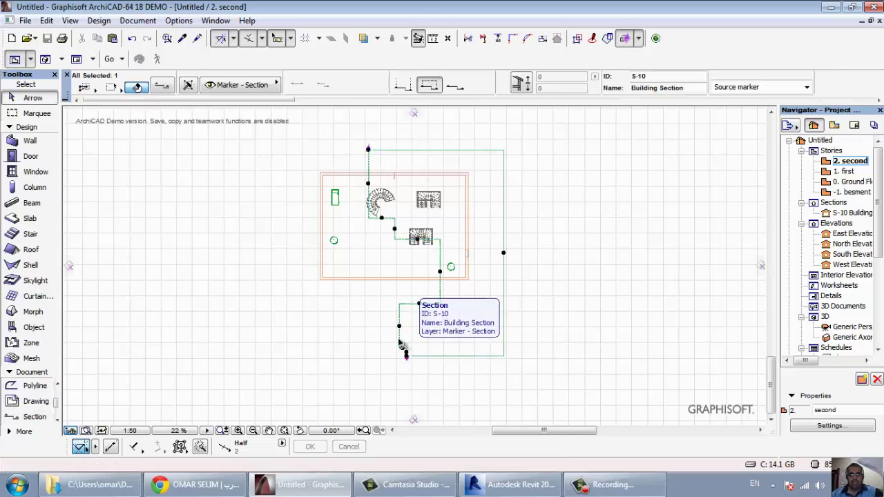
pyautogui.rightClick(405, 352)
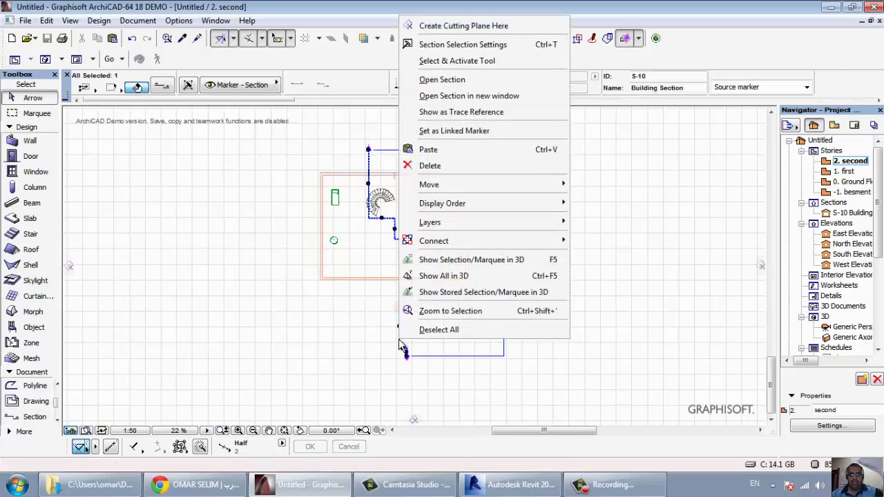
pyautogui.click(456, 79)
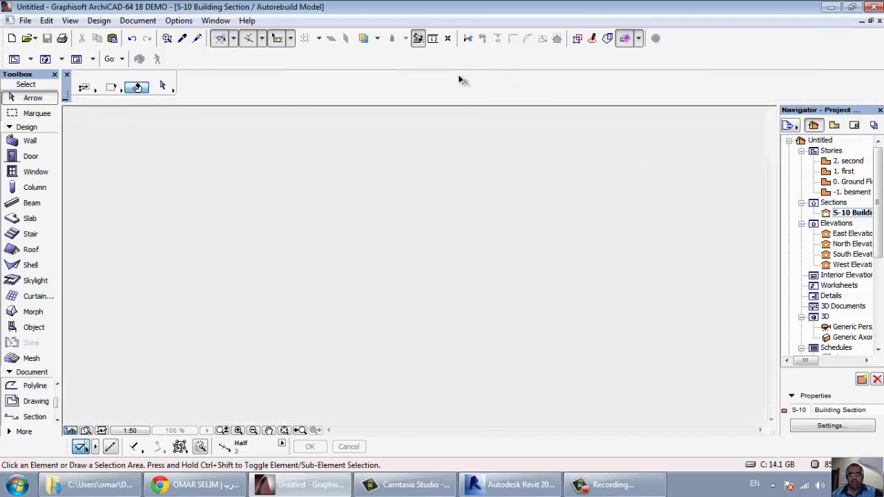
pyautogui.scroll(3, 304, 304)
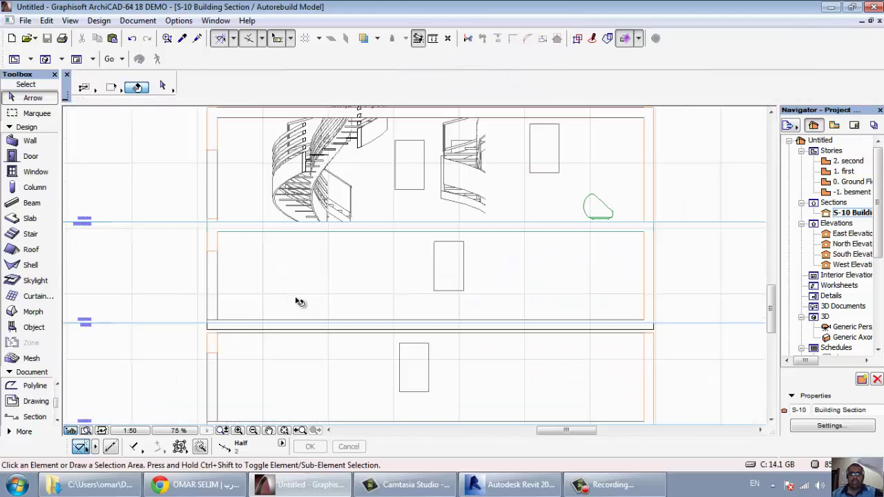
pyautogui.moveTo(361, 192)
pyautogui.mouseDown(button='middle')
pyautogui.moveTo(367, 274)
pyautogui.moveTo(375, 201)
pyautogui.mouseUp(button='middle')
pyautogui.scroll(-3, 375, 201)
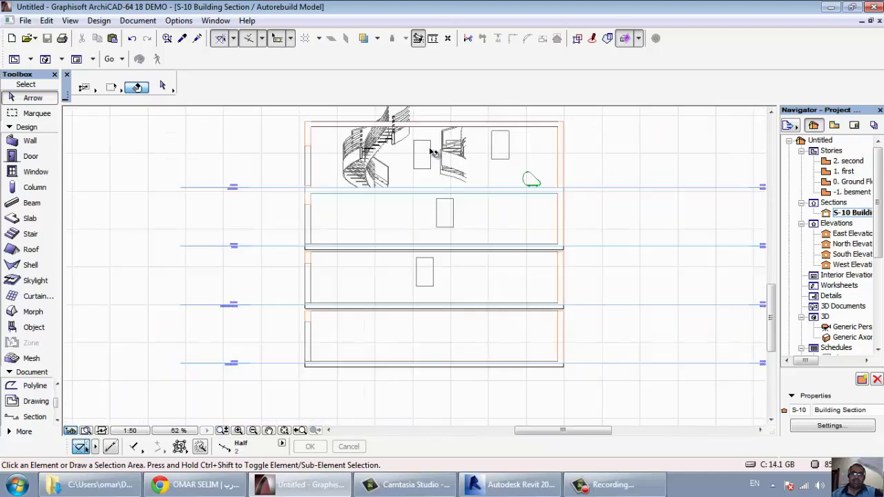
pyautogui.doubleClick(535, 231)
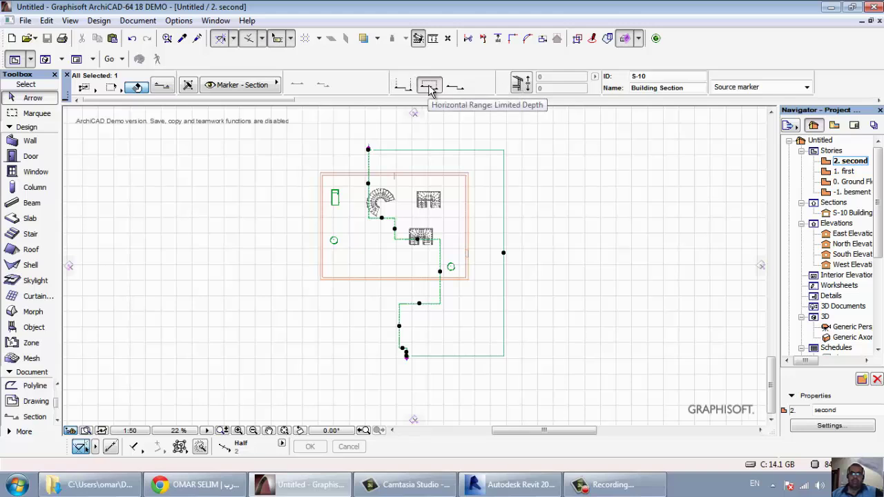
# Switch the horizontal range of the selected staggered section to zero depth.
pyautogui.click(505, 254)
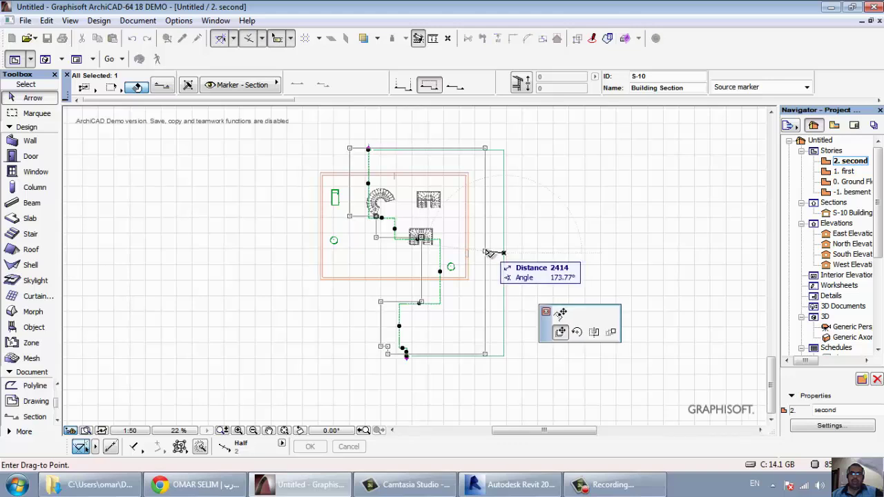
pyautogui.press('Escape')
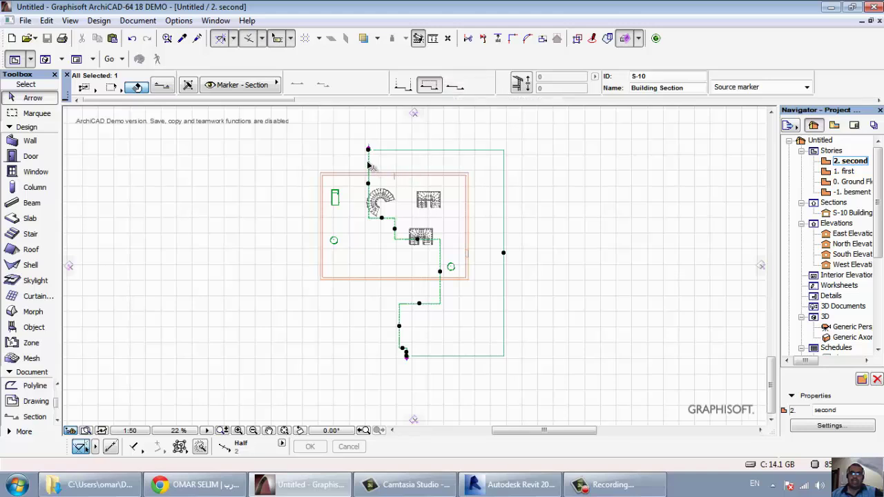
pyautogui.click(455, 85)
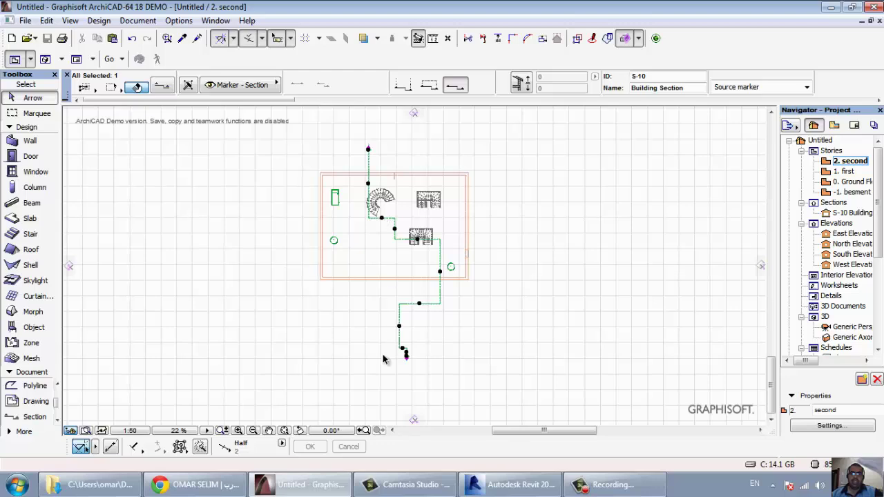
# Open the zero-depth section's view to examine what it cuts, return to the second story plan, and leave the section unselected.
pyautogui.rightClick(384, 358)
pyautogui.click(431, 96)
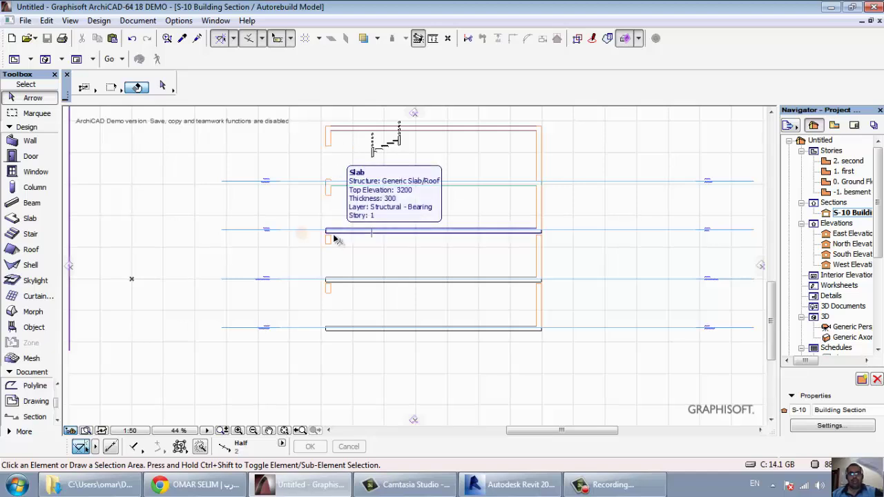
pyautogui.press('F2')
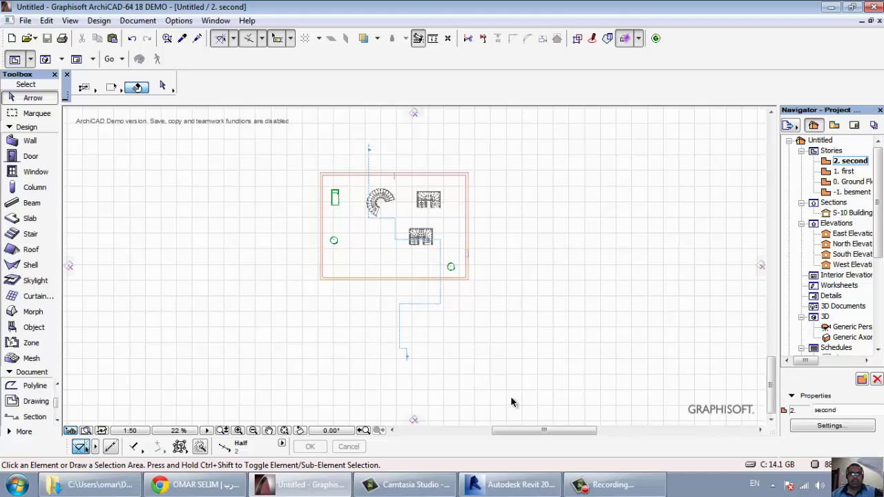
pyautogui.click(554, 383)
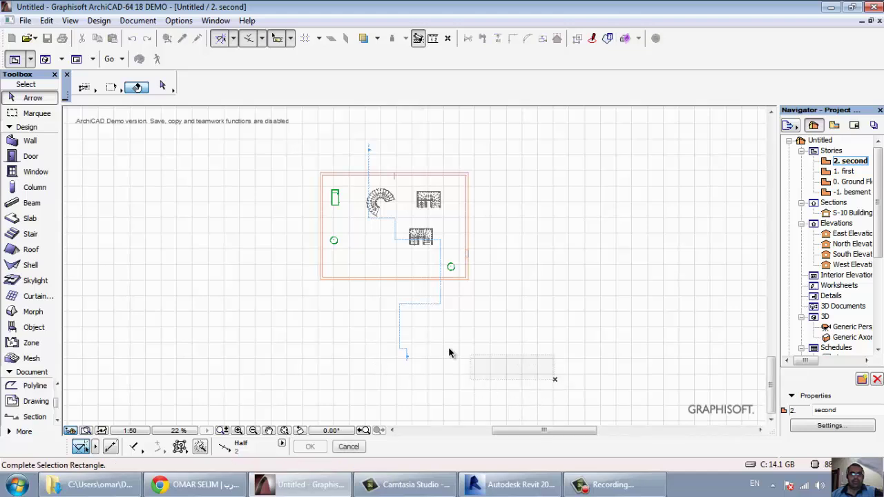
pyautogui.click(343, 303)
pyautogui.click(302, 280)
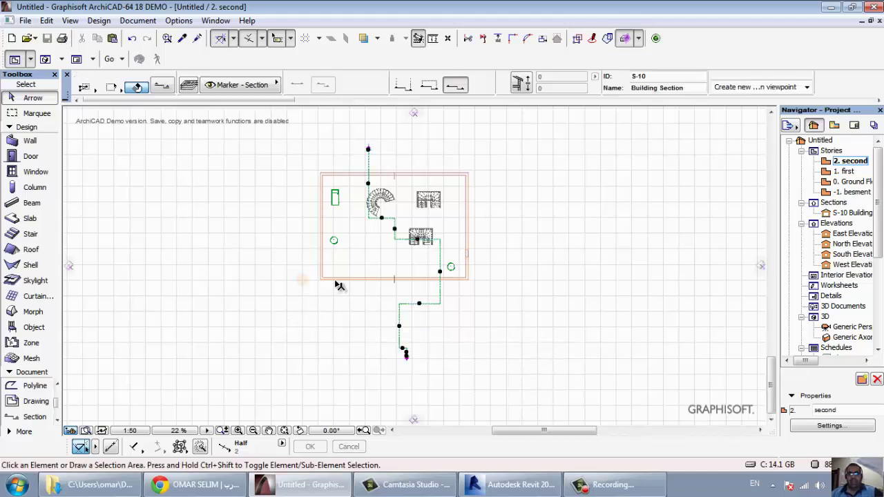
# Open the settings of the staggered section on the plan and switch its vertical range to Limited.
pyautogui.click(400, 325)
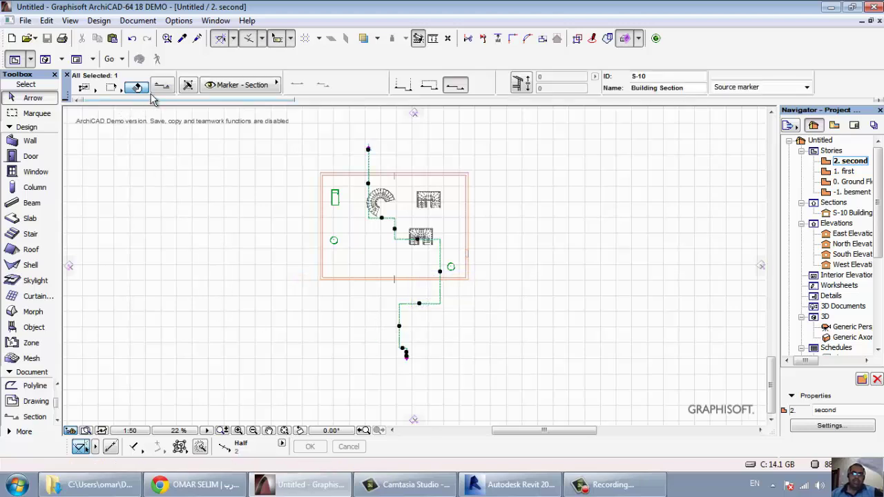
pyautogui.hotkey('ctrl', 't')
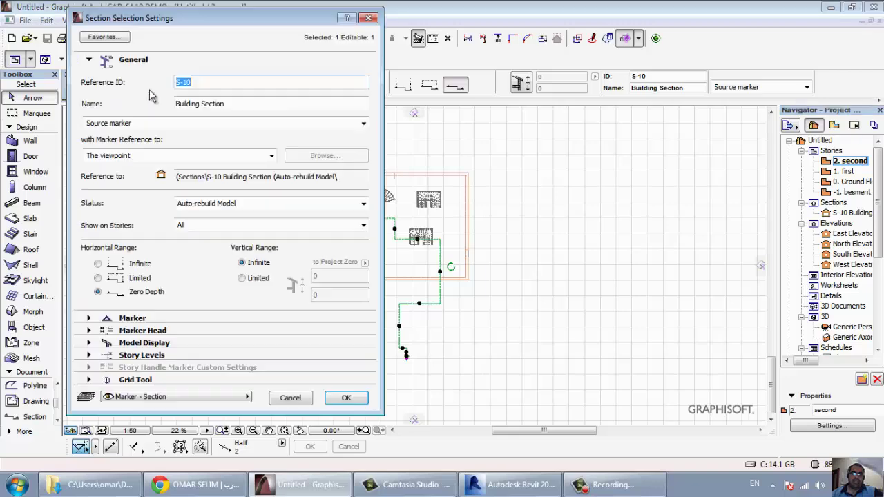
pyautogui.moveTo(211, 17); pyautogui.dragTo(411, 26)
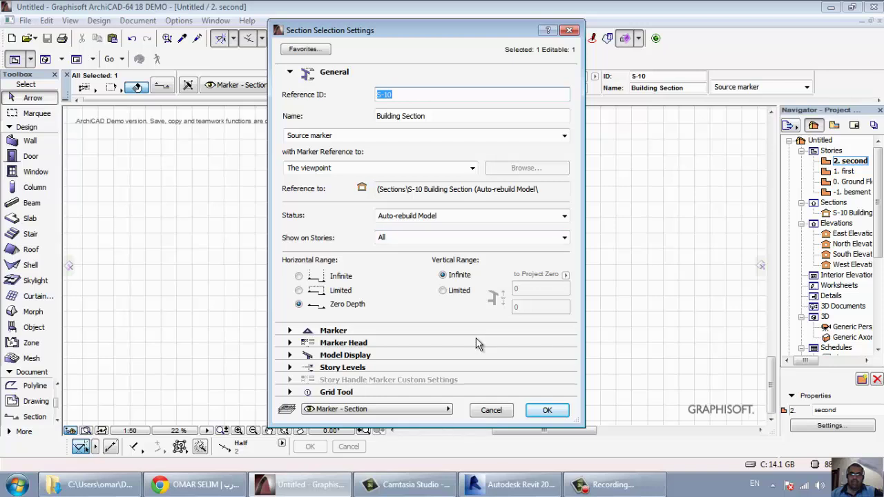
pyautogui.click(459, 291)
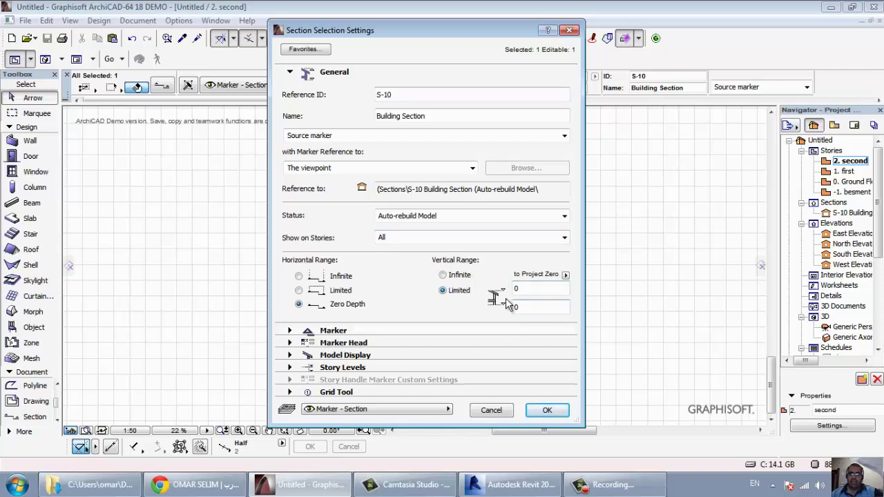
pyautogui.click(459, 275)
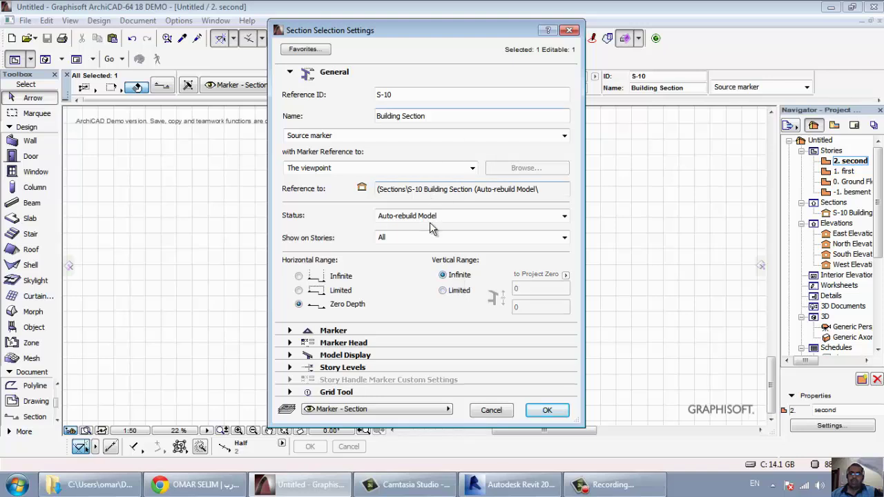
pyautogui.click(452, 291)
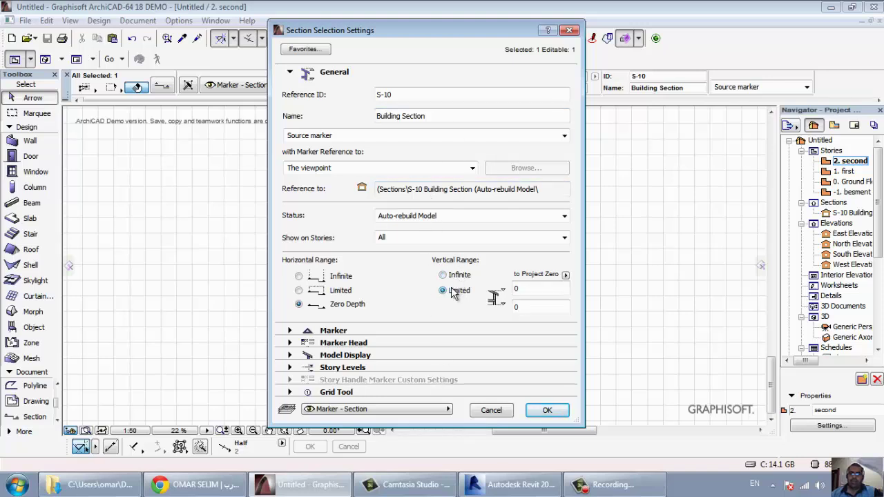
# Set the section's upper vertical limit to 8000 with the lower limit at 0, and apply the settings.
pyautogui.click(528, 309)
pyautogui.click(532, 289)
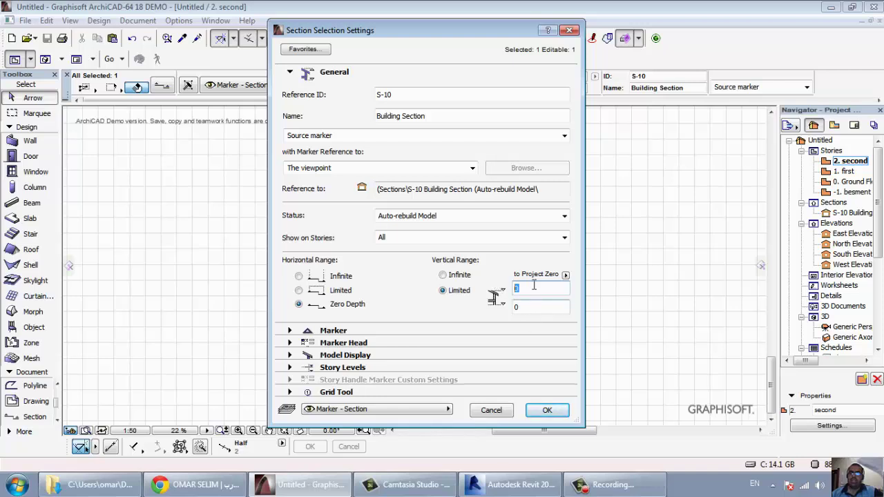
pyautogui.click(542, 307)
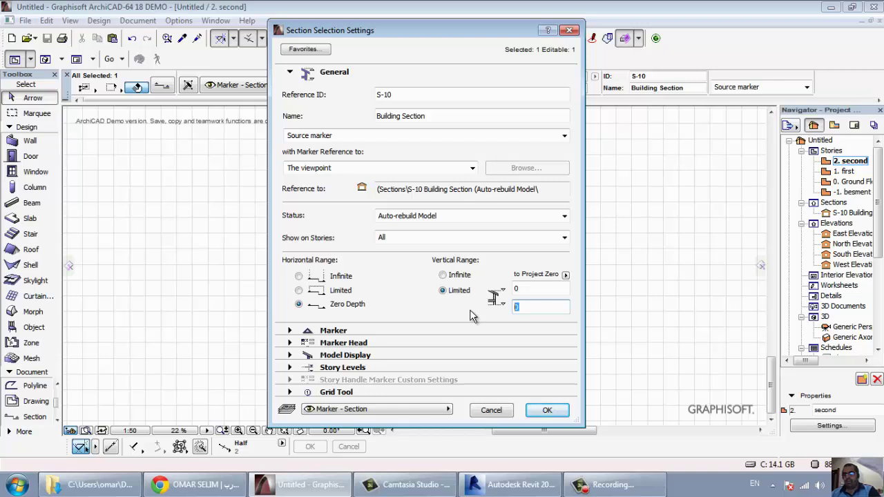
pyautogui.write('4000')
pyautogui.press('Tab')
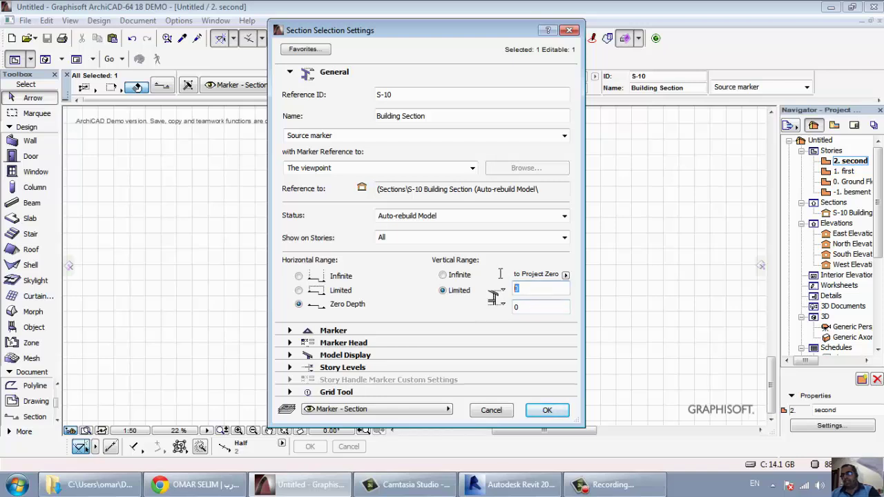
pyautogui.write('8000')
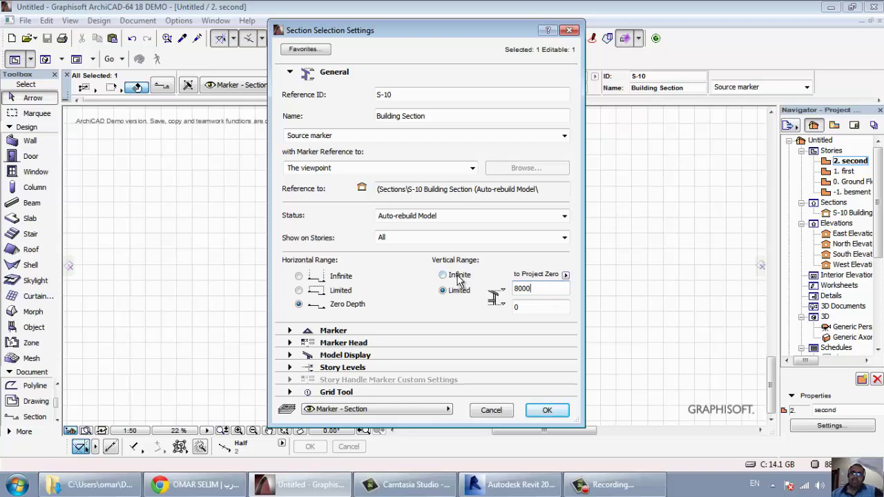
pyautogui.click(547, 411)
# Open the staggered section's view to examine how the limited vertical range crops the building.
pyautogui.rightClick(389, 349)
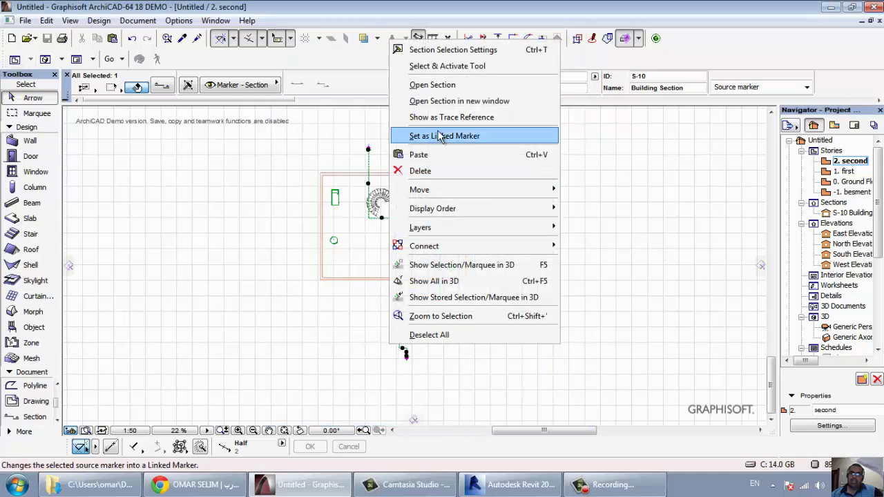
pyautogui.click(445, 85)
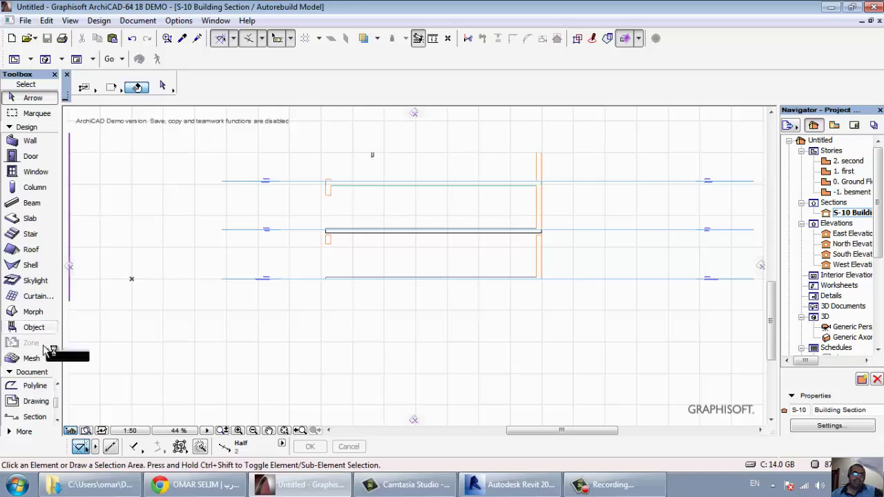
pyautogui.click(24, 417)
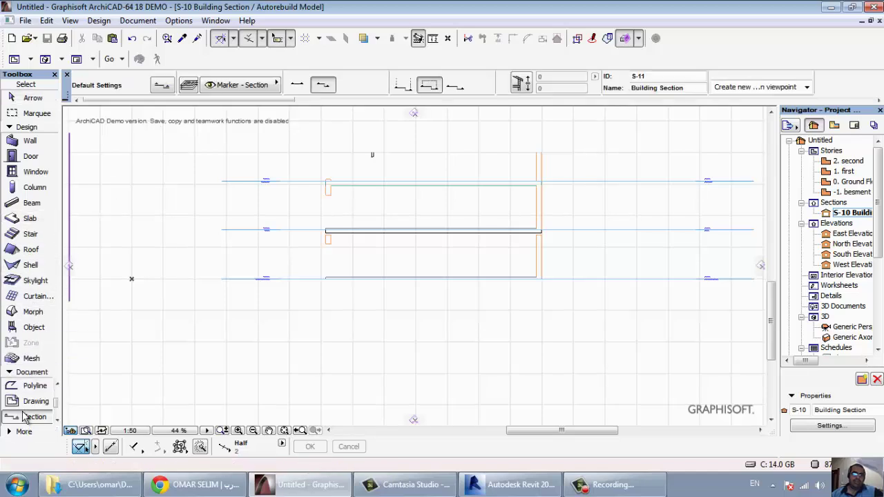
pyautogui.doubleClick(24, 417)
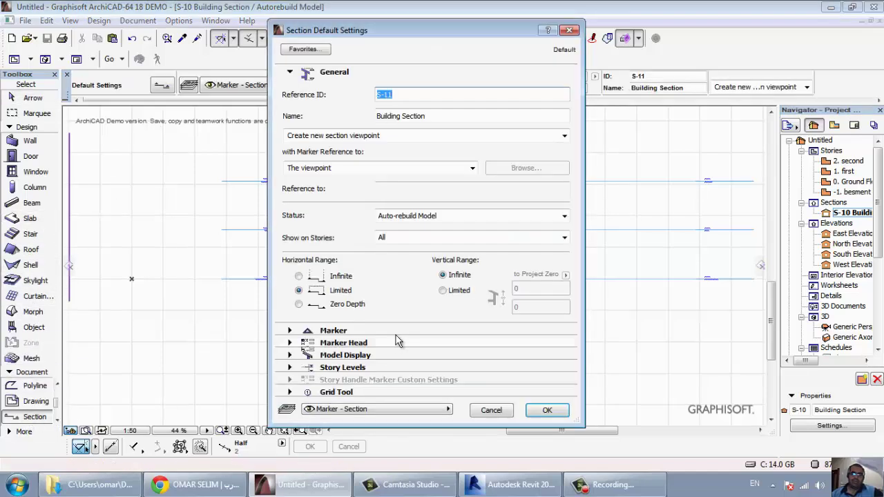
pyautogui.press('Escape')
# Return to the second story plan and set the staggered section's lower vertical limit to 4000.
pyautogui.press('F2')
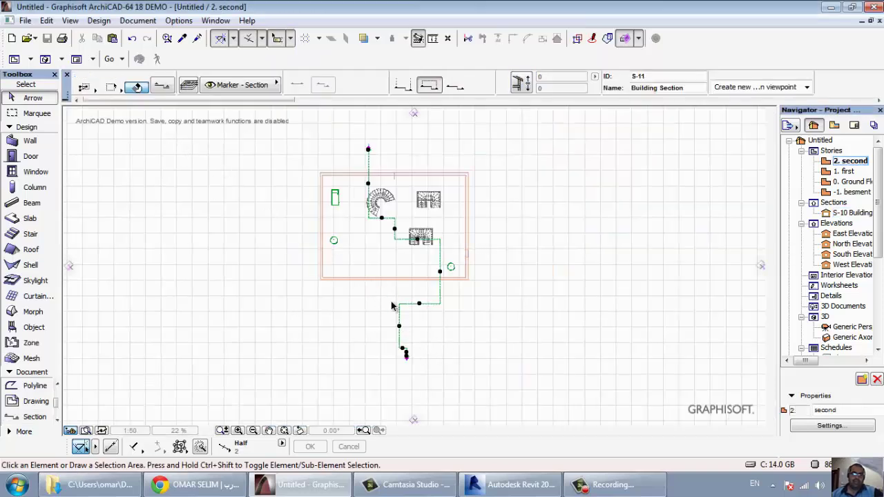
pyautogui.click(400, 314)
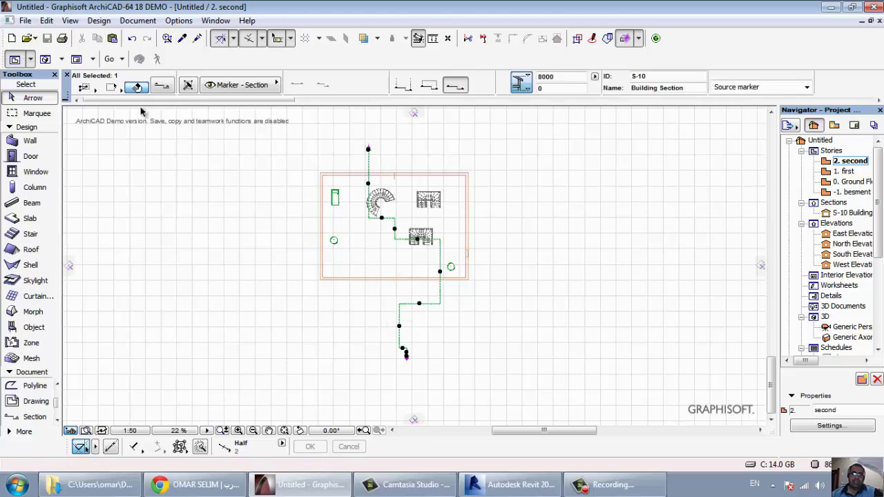
pyautogui.click(163, 91)
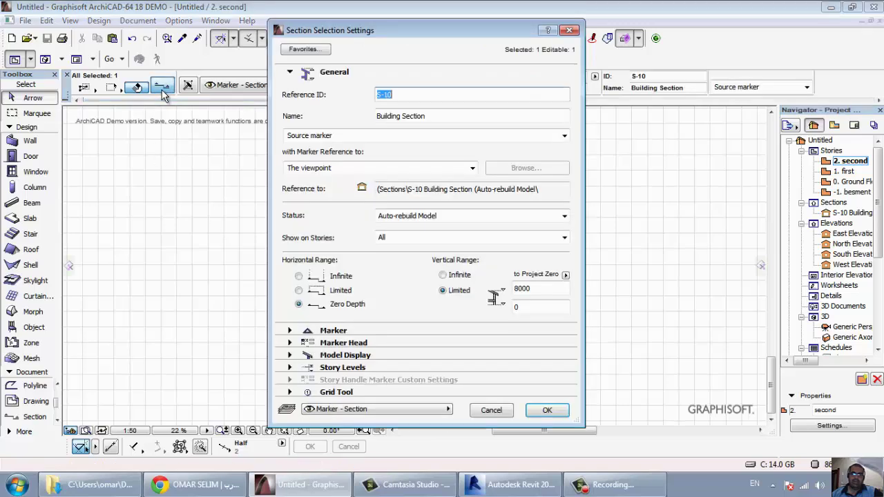
pyautogui.click(530, 311)
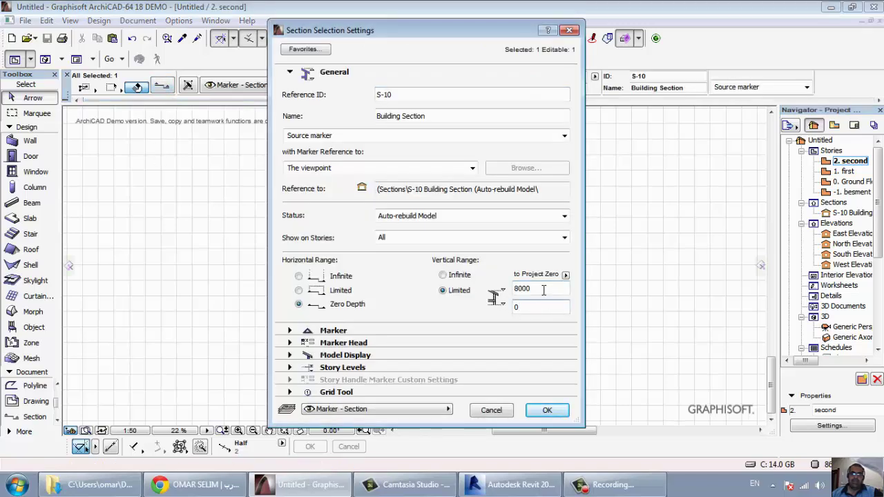
pyautogui.doubleClick(540, 311)
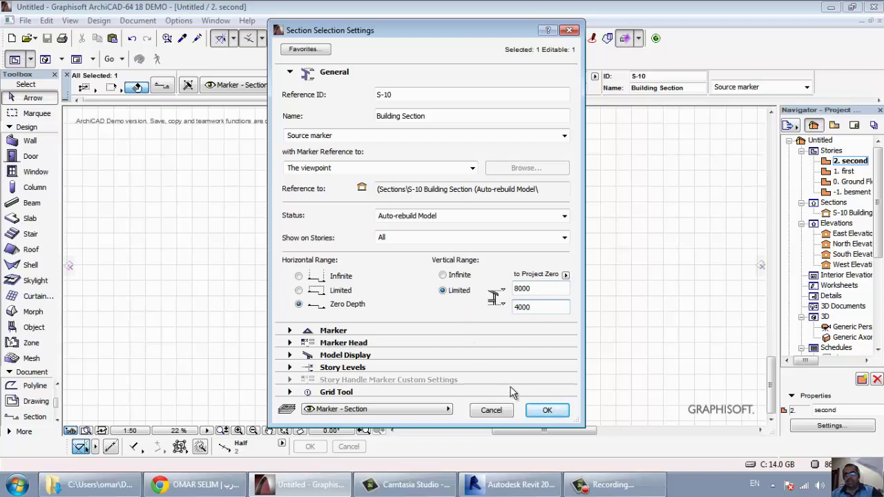
pyautogui.click(548, 411)
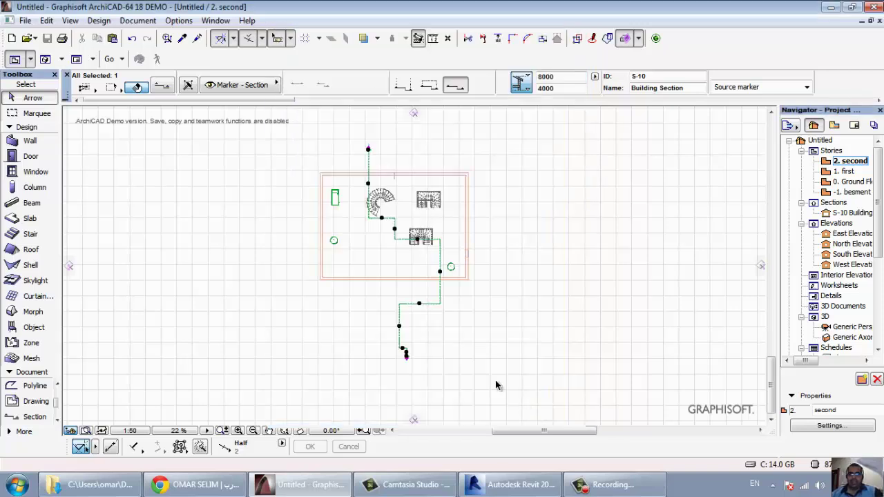
# Open the section's view to examine the cut between the 4000 and 8000 limits, and return to the plan.
pyautogui.rightClick(407, 320)
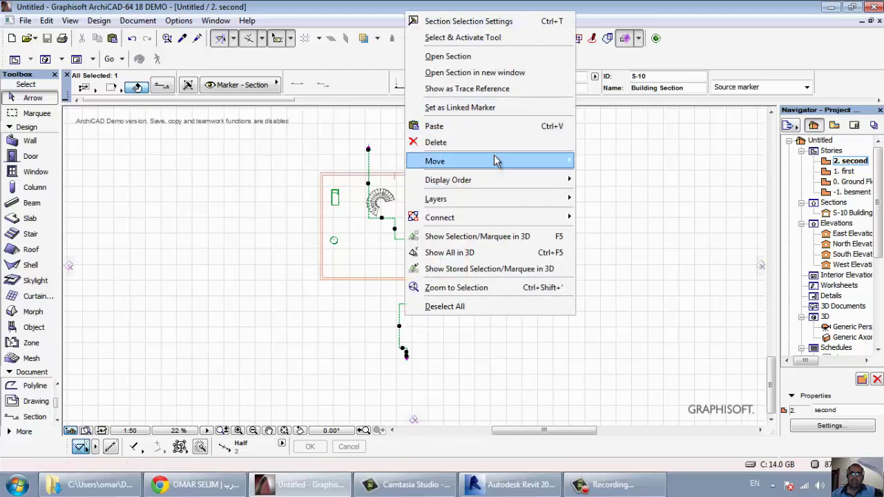
pyautogui.click(435, 58)
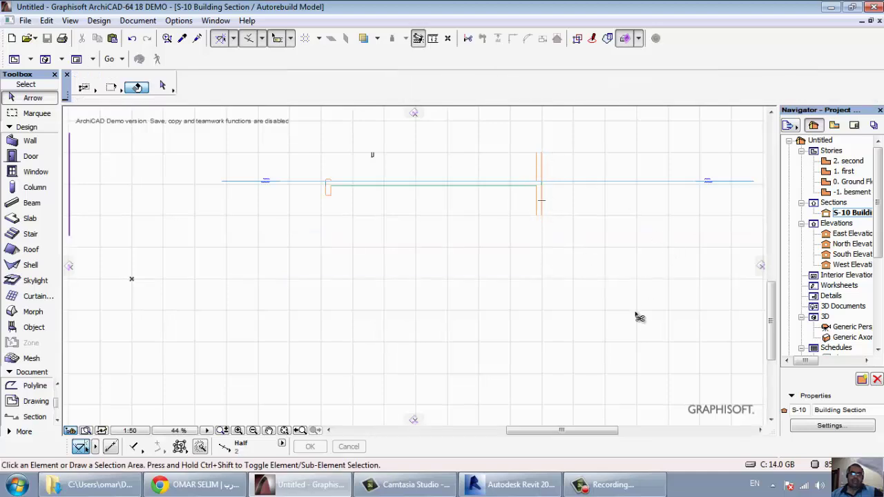
pyautogui.hotkey('ctrl', 'Tab')
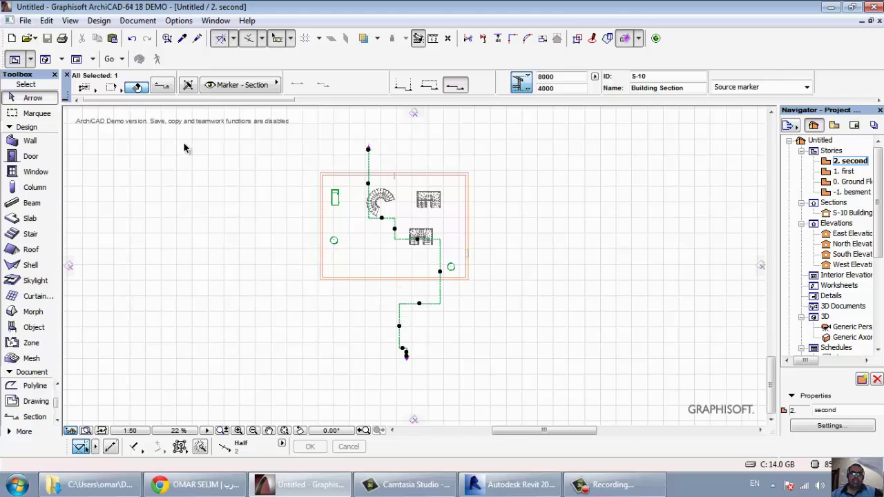
# Reopen the staggered section's settings and set its lower vertical limit to 0.
pyautogui.hotkey('ctrl', 't')
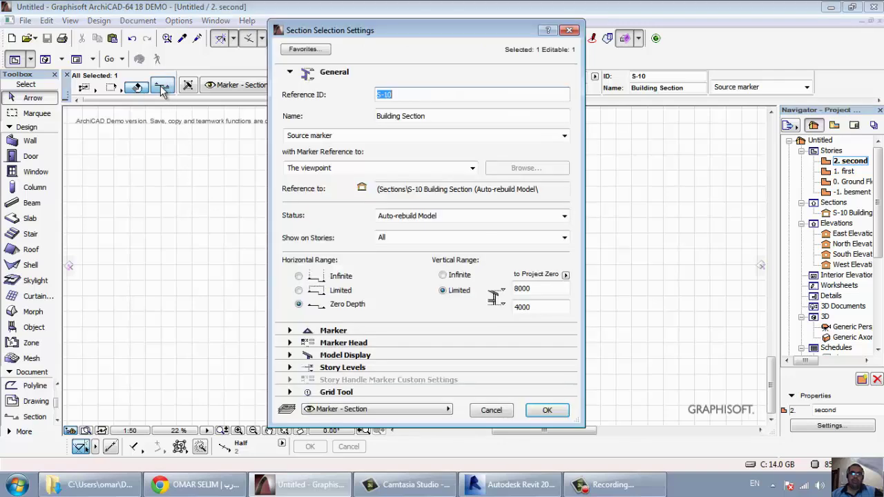
pyautogui.doubleClick(557, 308)
pyautogui.write('0')
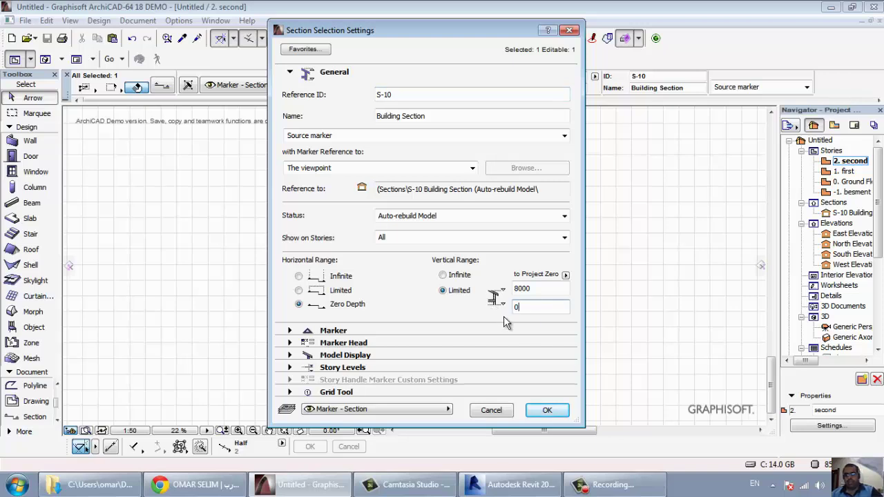
# Show the section's marker settings and change the marker text font to BankGothic Md BT.
pyautogui.click(440, 330)
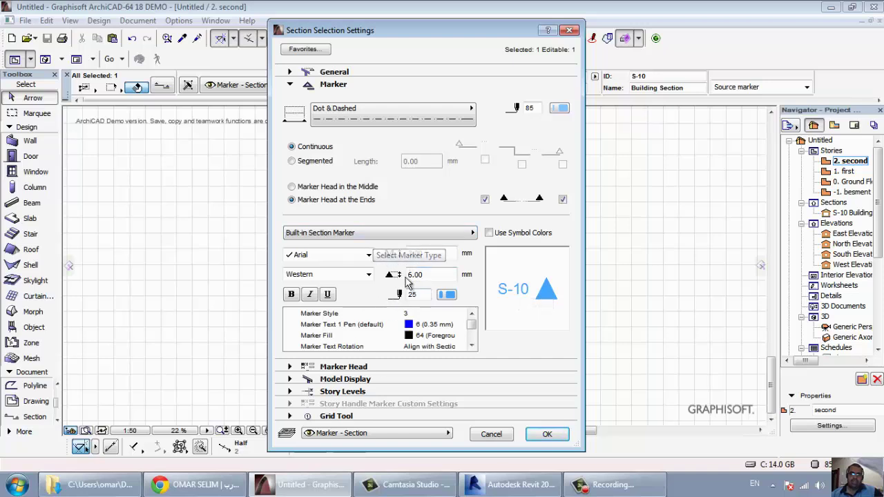
pyautogui.click(366, 256)
pyautogui.click(339, 224)
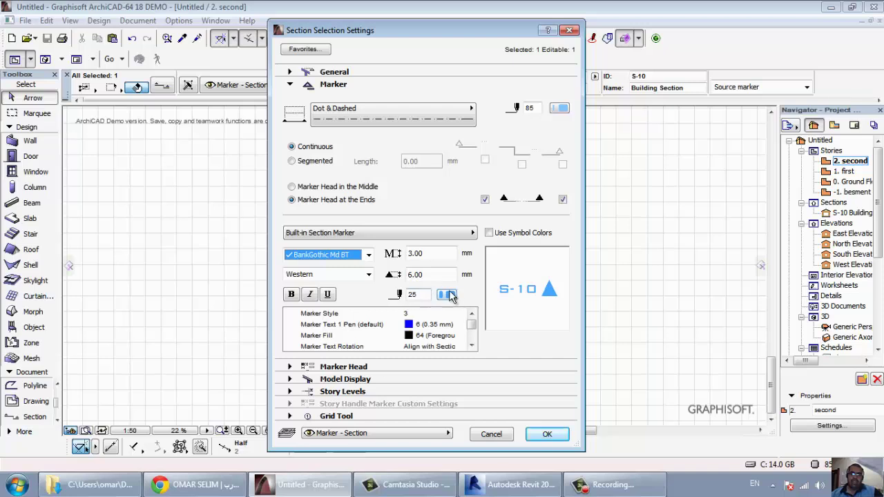
# Look over the marker text pen and fill options, and set the section's marker type to No Marker.
pyautogui.click(353, 325)
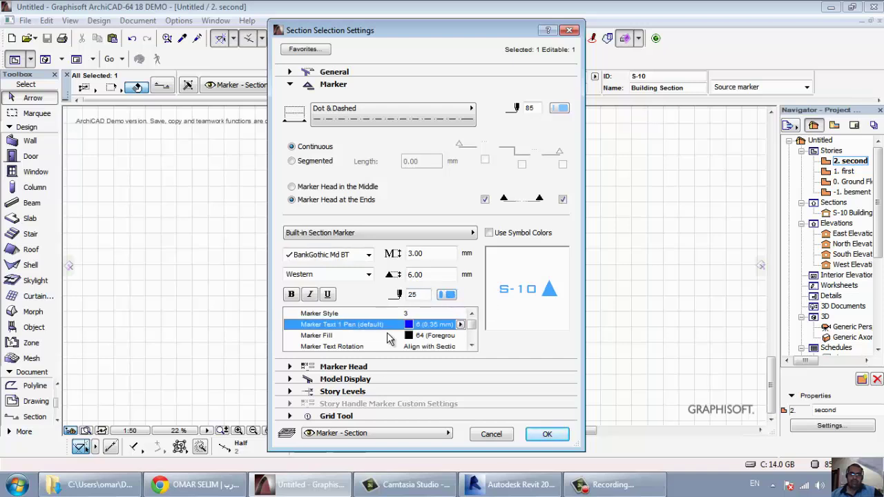
pyautogui.click(337, 336)
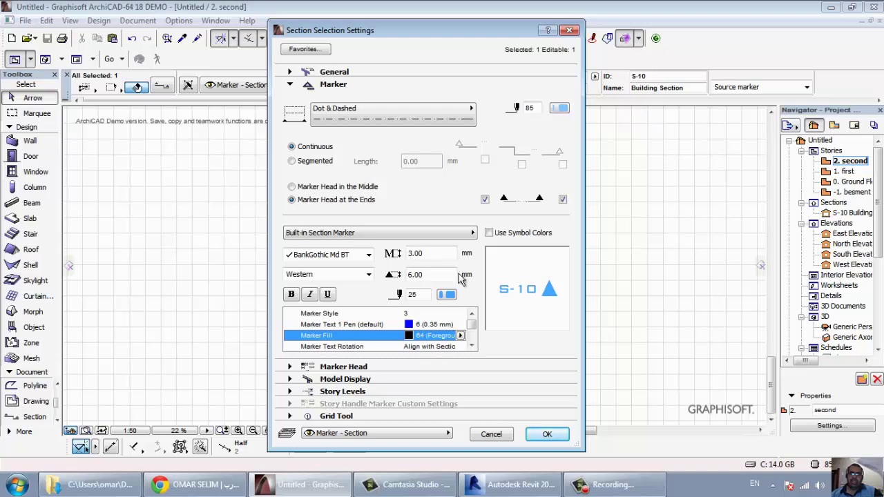
pyautogui.click(458, 233)
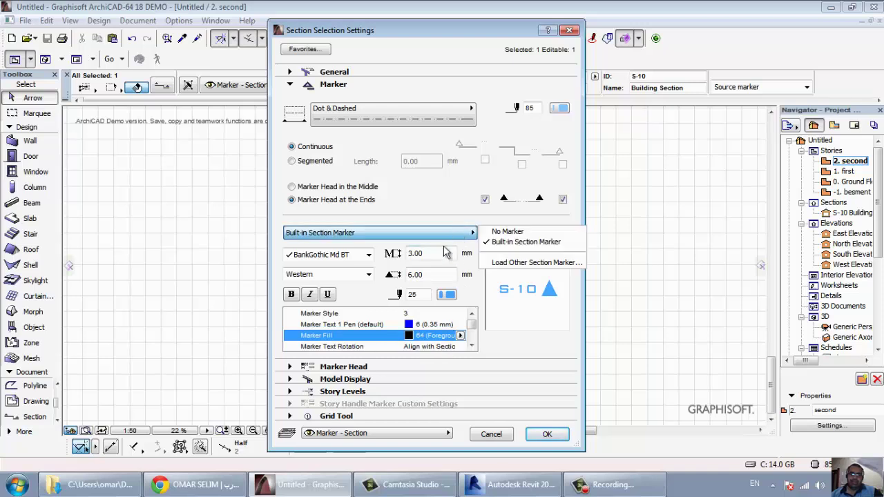
pyautogui.click(528, 235)
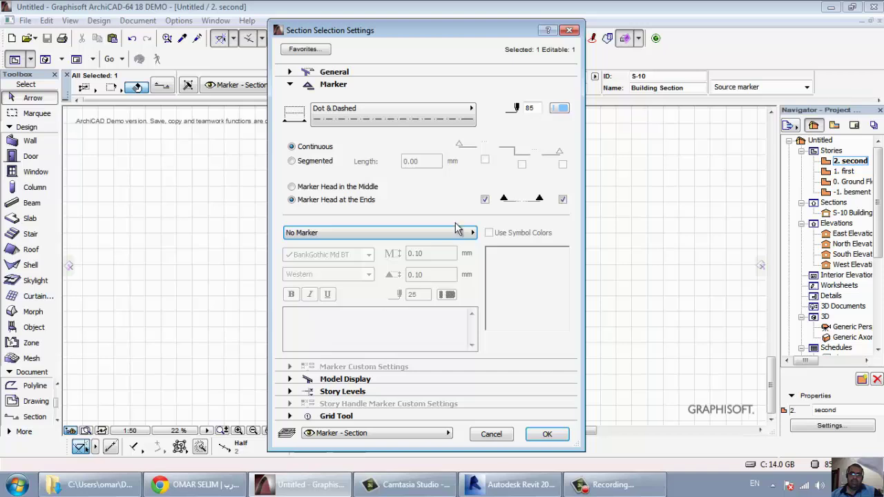
# Set the section's marker type to Built-in Section Marker and its marker head to Style 7.
pyautogui.click(459, 233)
pyautogui.click(518, 240)
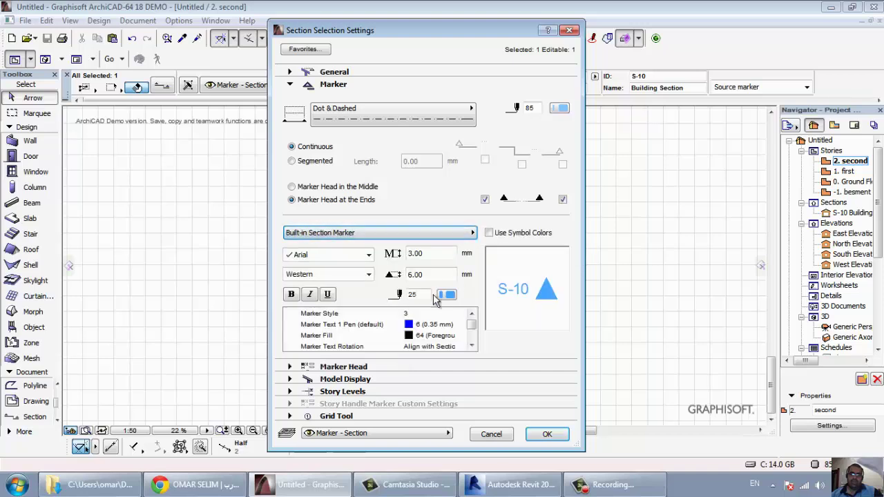
pyautogui.click(360, 370)
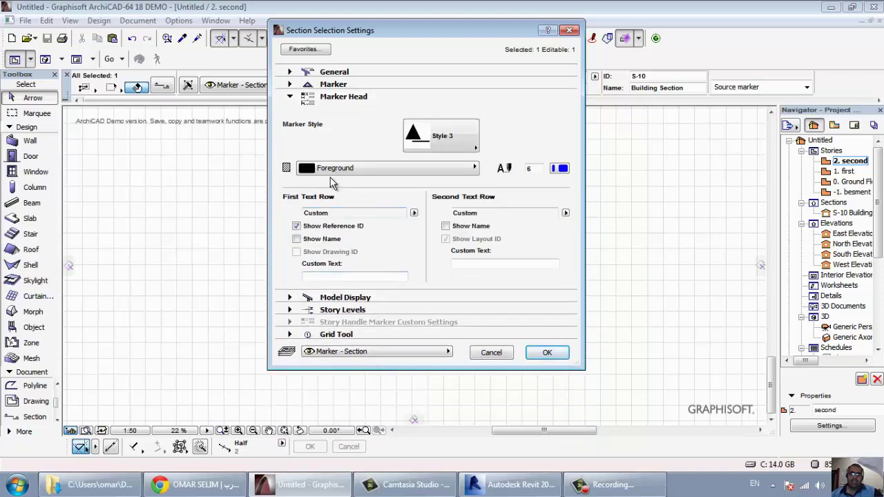
pyautogui.click(446, 140)
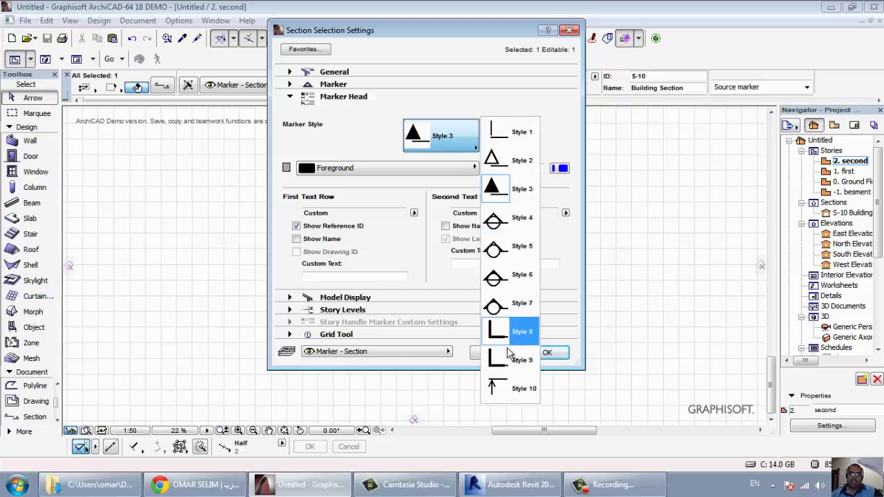
pyautogui.click(513, 306)
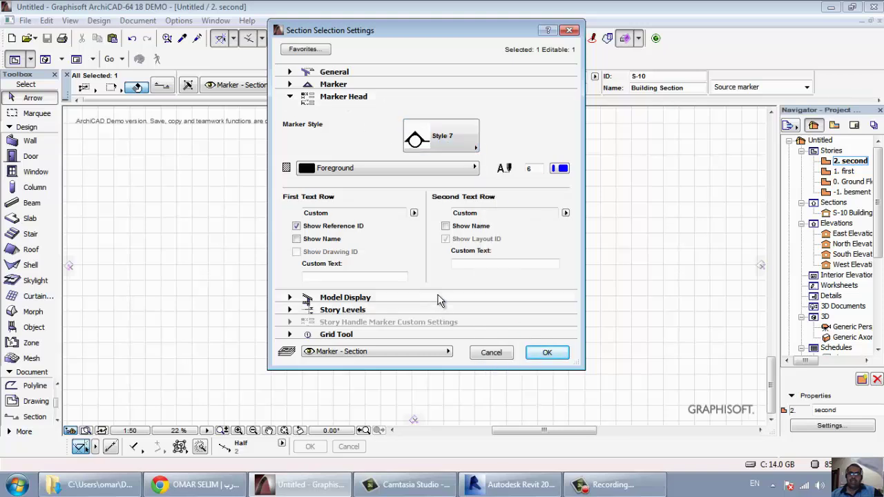
# Look over the section's model display and story level options, and accept the section settings.
pyautogui.click(359, 299)
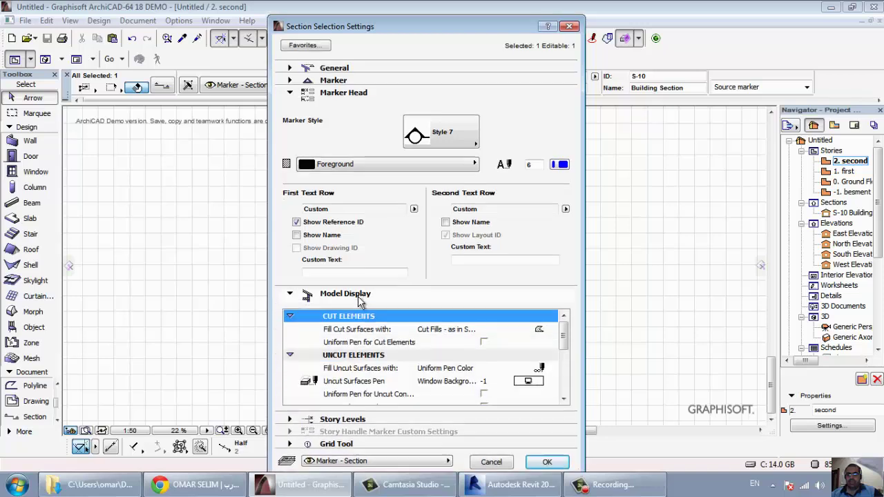
pyautogui.click(376, 411)
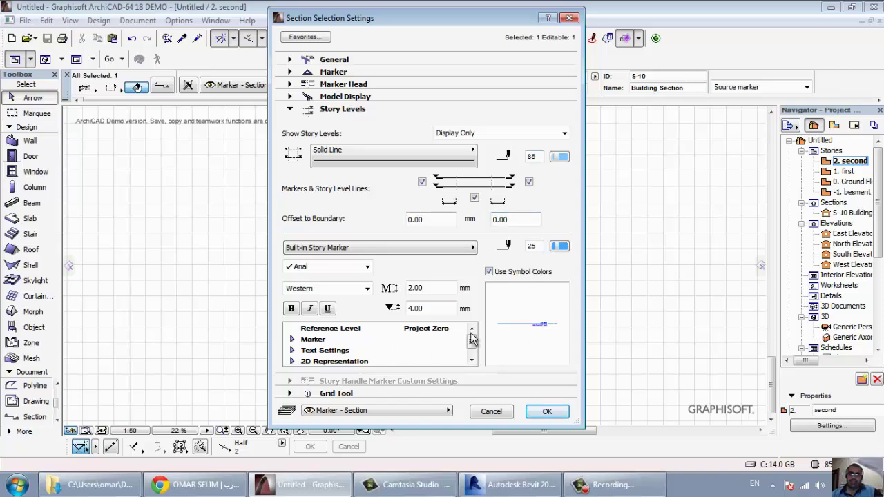
pyautogui.click(547, 412)
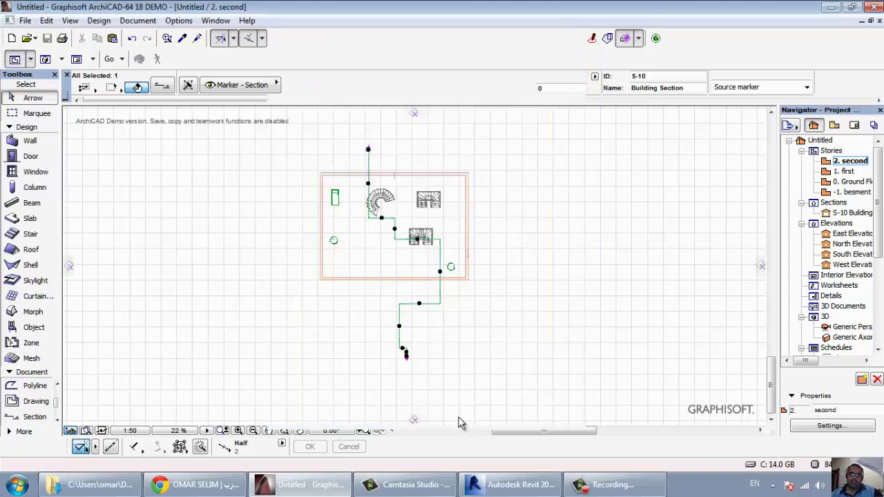
# Open the section's view from its line on the plan and clear the selection to examine the cut.
pyautogui.rightClick(400, 325)
pyautogui.click(467, 212)
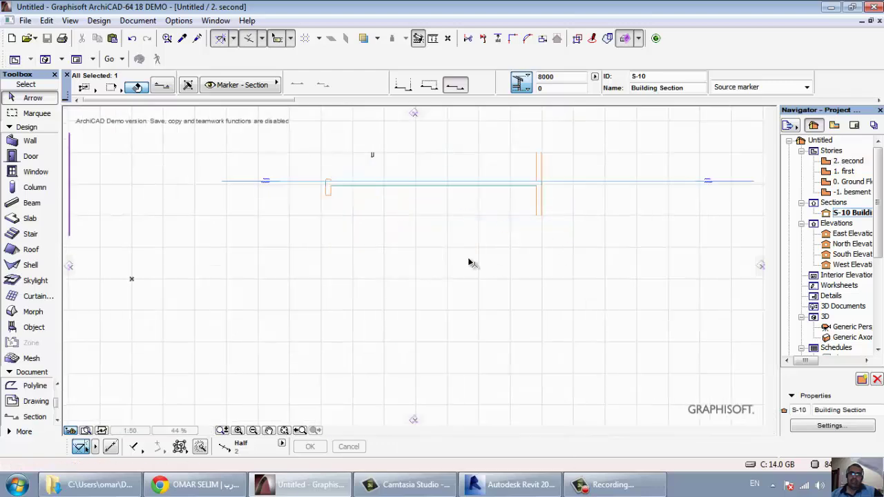
pyautogui.click(204, 121)
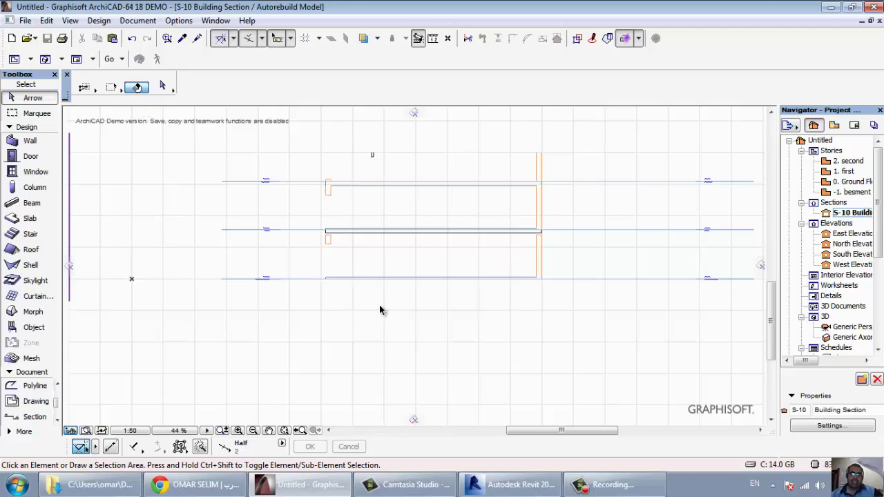
# Check the section's settings from its open view and again from its entry in the project tree.
pyautogui.rightClick(429, 355)
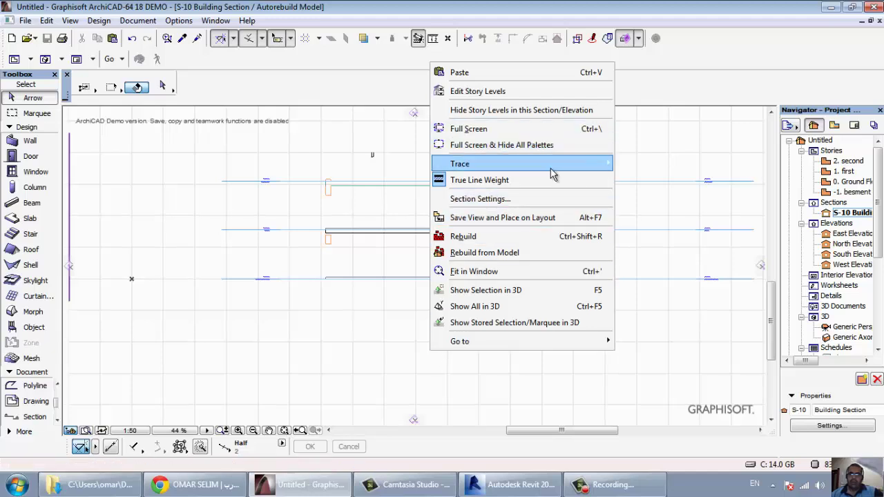
pyautogui.click(549, 204)
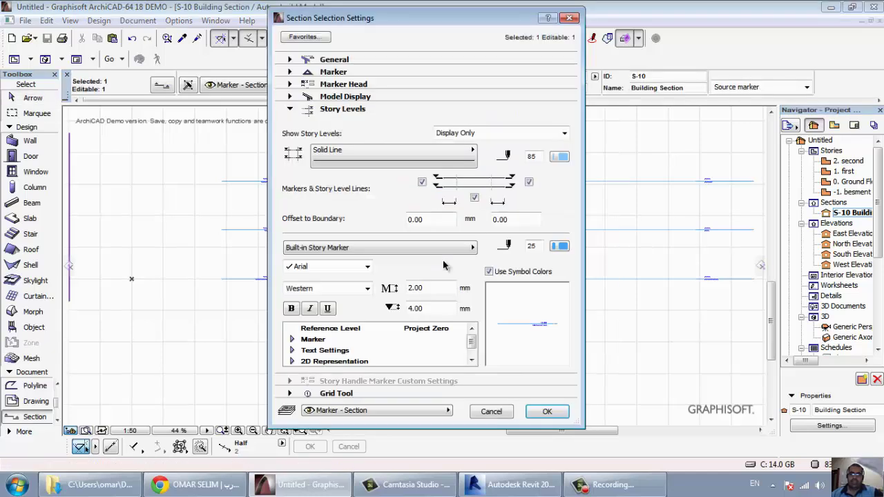
pyautogui.press('Escape')
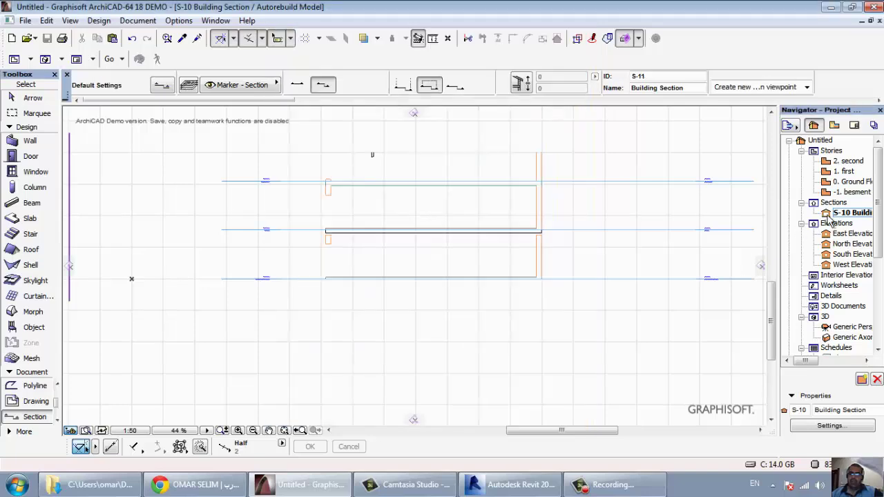
pyautogui.rightClick(842, 214)
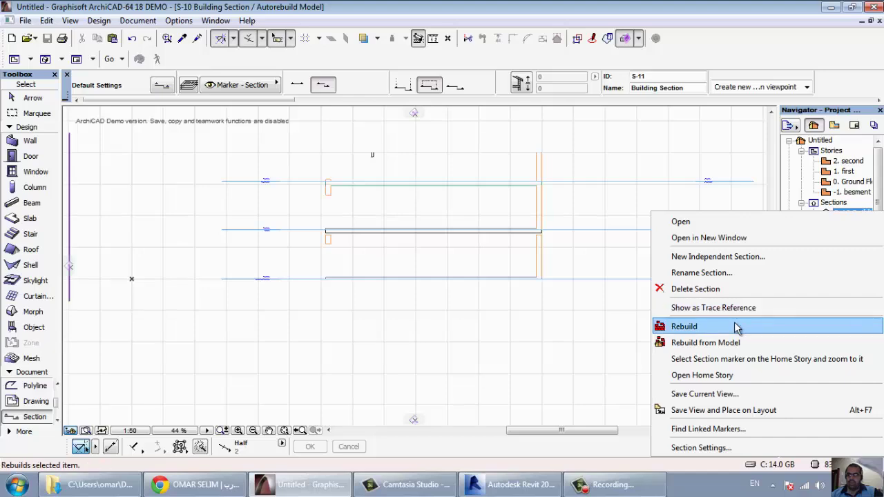
pyautogui.click(722, 451)
pyautogui.click(546, 412)
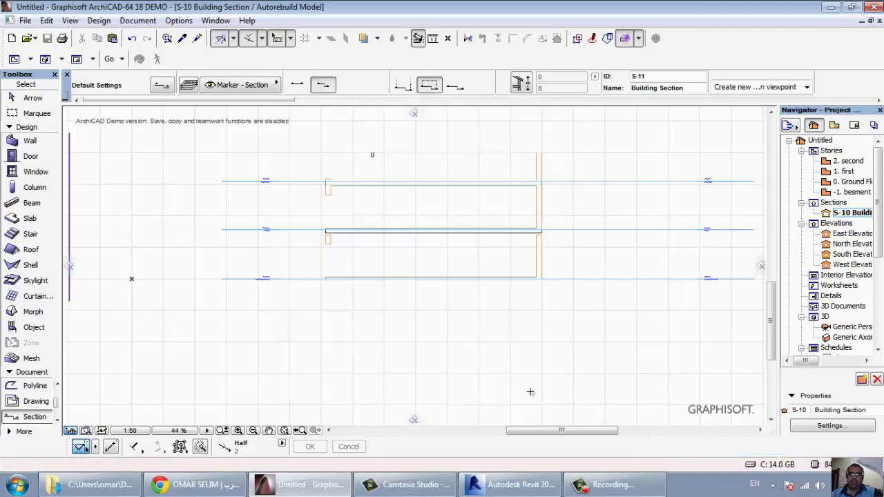
# Return to the second story plan and reopen the section's view from its staggered line.
pyautogui.press('F2')
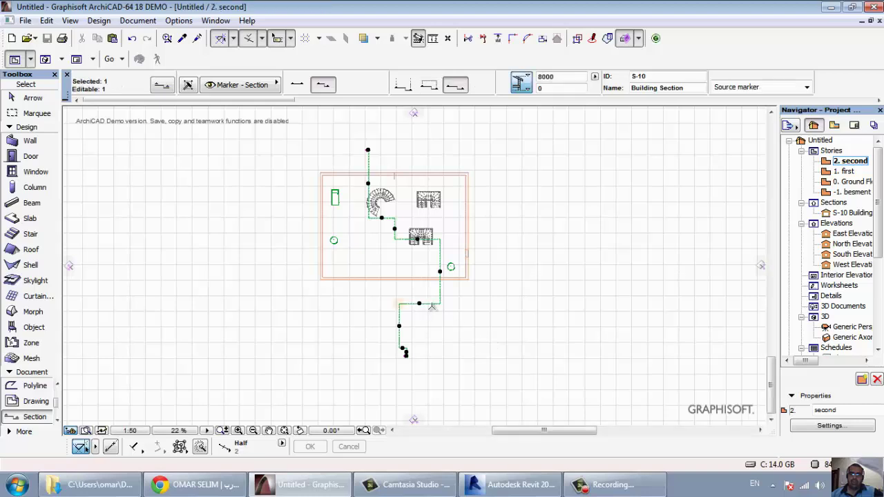
pyautogui.rightClick(431, 305)
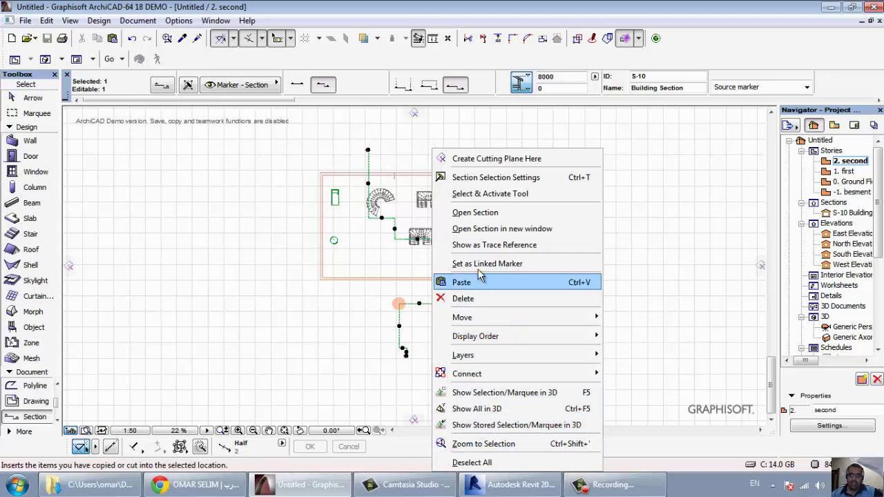
pyautogui.click(497, 214)
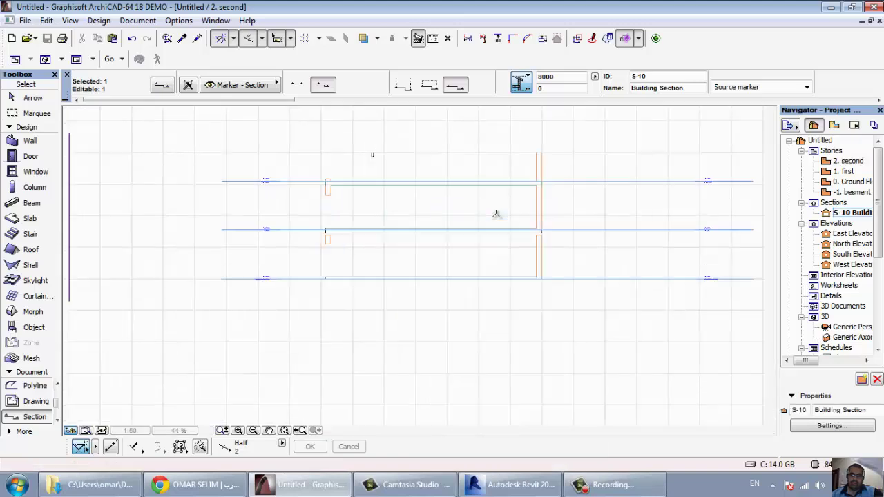
# Examine the section's model display options for cut and uncut elements, and leave the settings without changes.
pyautogui.rightClick(454, 348)
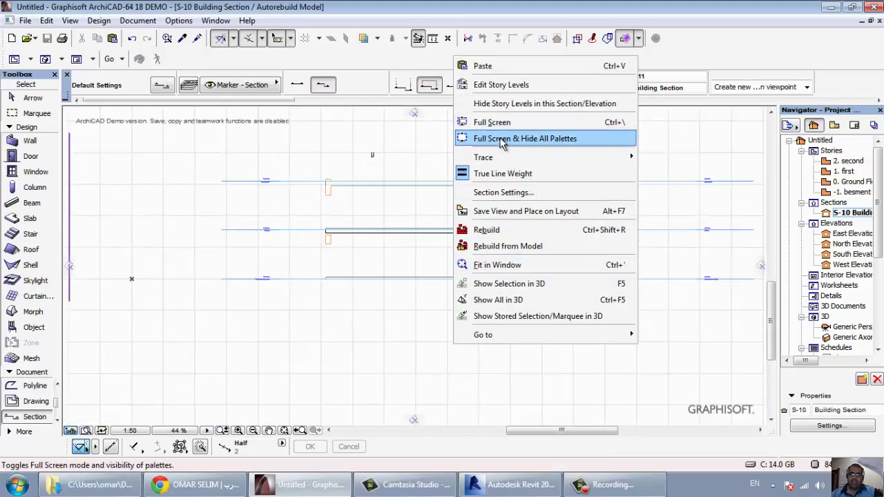
pyautogui.click(519, 194)
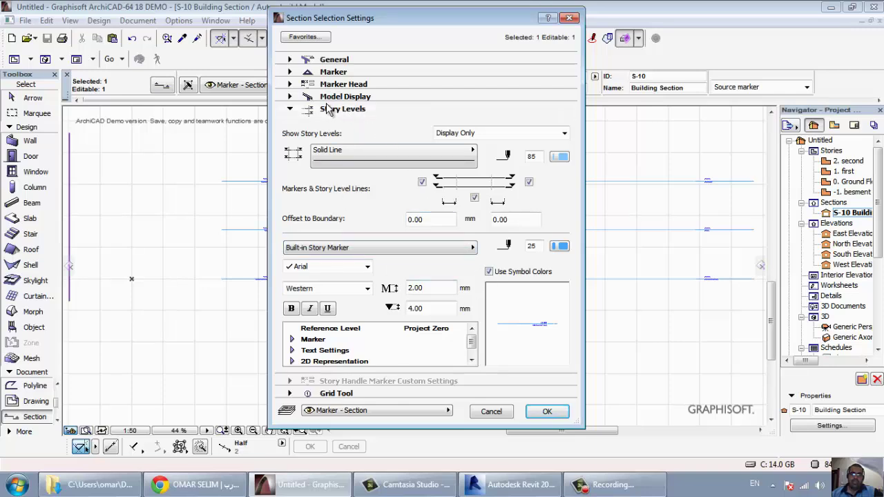
pyautogui.click(290, 97)
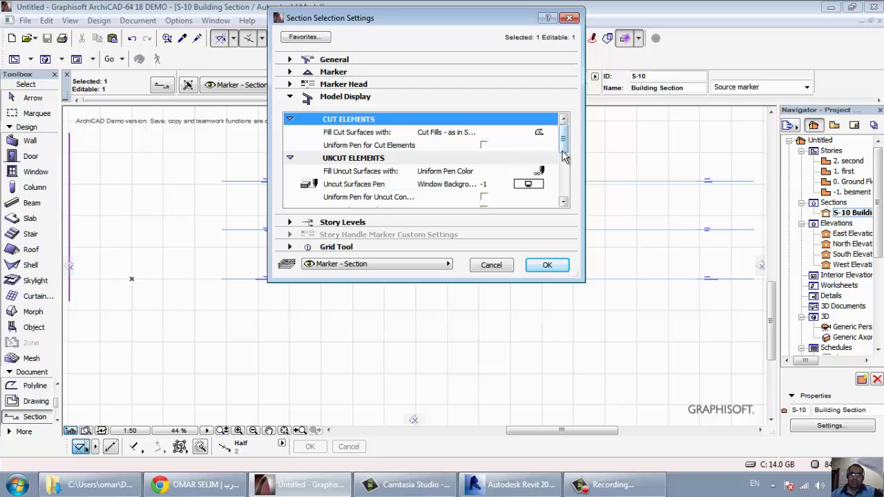
pyautogui.scroll(-4, 563, 184)
pyautogui.scroll(4, 563, 198)
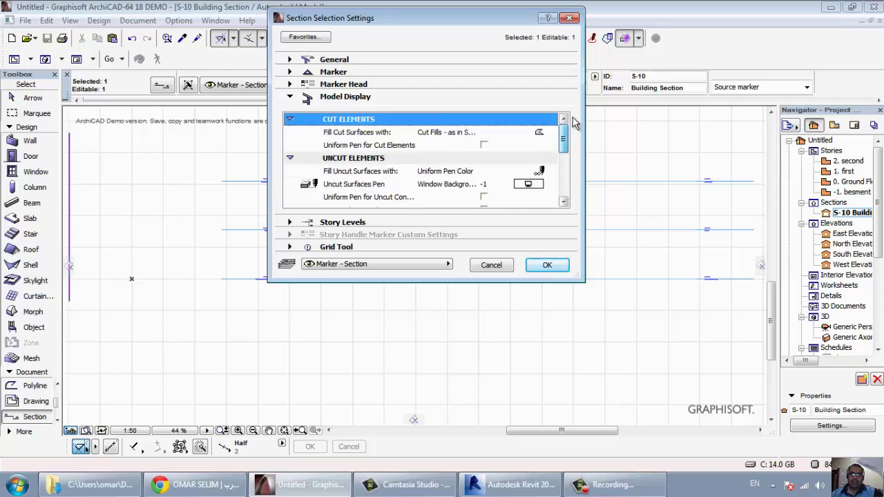
pyautogui.click(555, 147)
pyautogui.moveTo(566, 148)
pyautogui.mouseDown()
pyautogui.moveTo(567, 169)
pyautogui.moveTo(563, 135)
pyautogui.mouseUp()
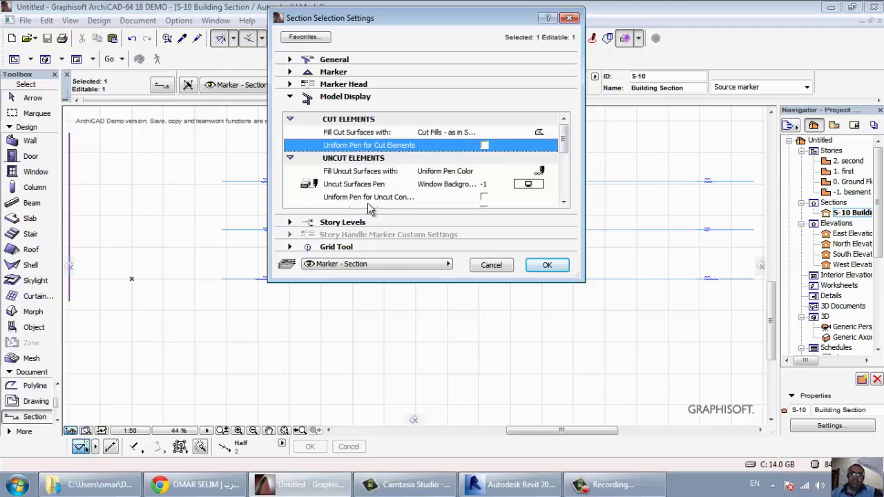
pyautogui.click(491, 265)
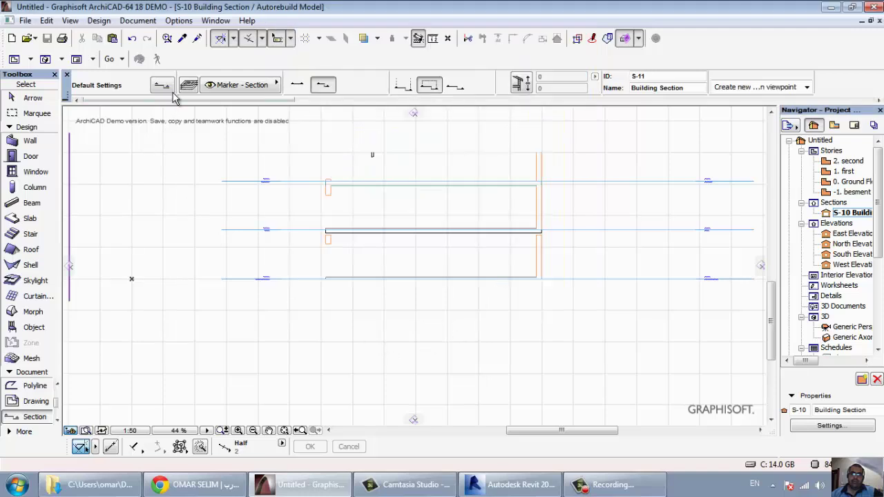
pyautogui.press('Escape')
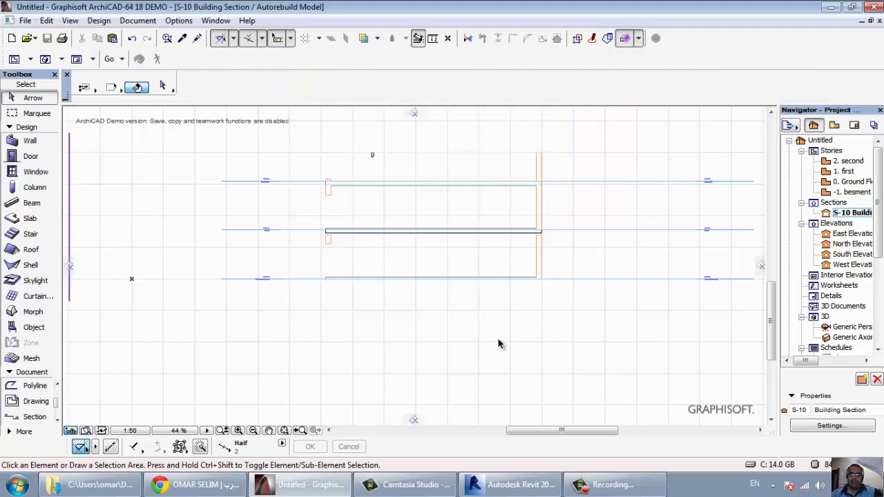
pyautogui.click(619, 484)
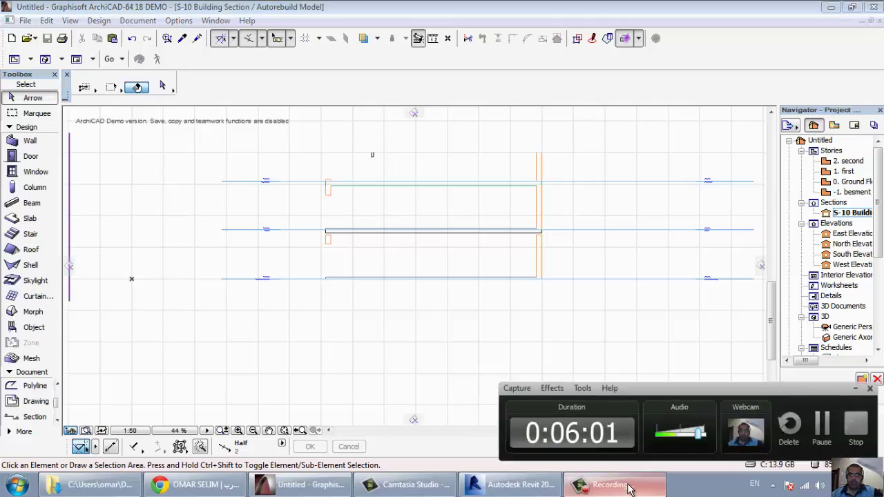
pyautogui.click(629, 485)
pyautogui.click(478, 369)
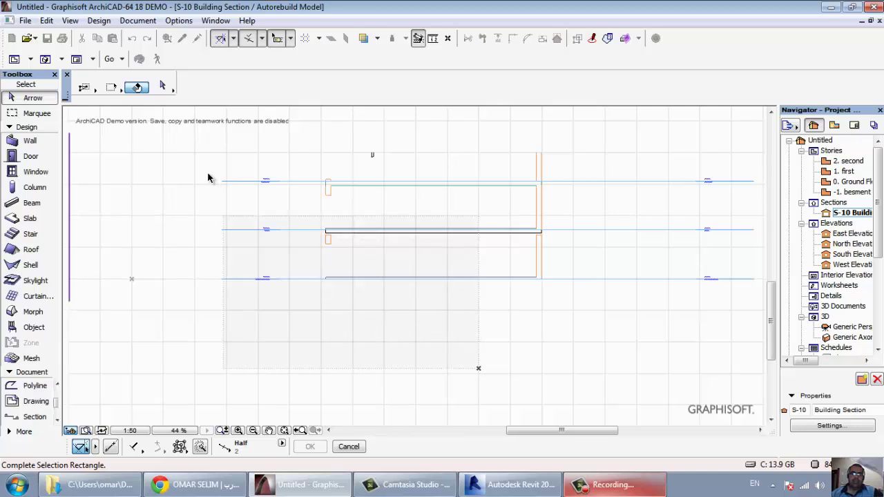
pyautogui.click(377, 329)
pyautogui.rightClick(430, 313)
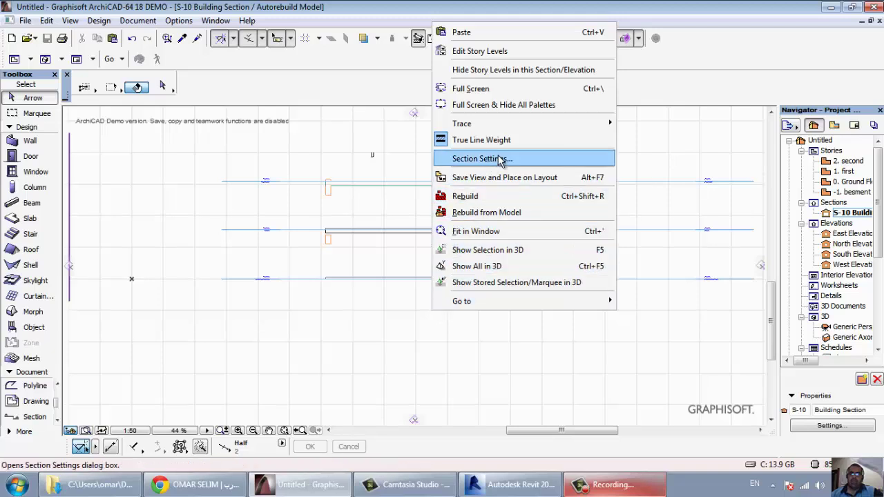
# Open the settings of the section from the project tree and turn on Sun Shadow in its model display.
pyautogui.rightClick(842, 214)
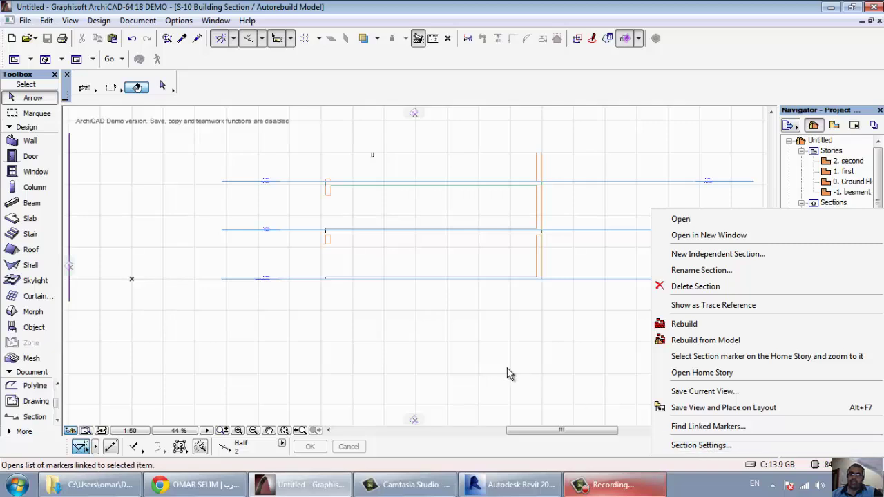
pyautogui.click(671, 445)
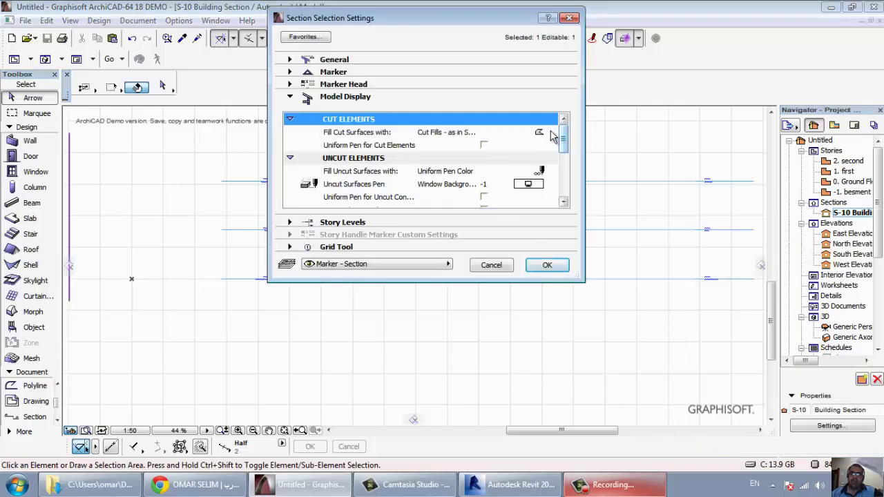
pyautogui.moveTo(488, 23); pyautogui.dragTo(792, 114)
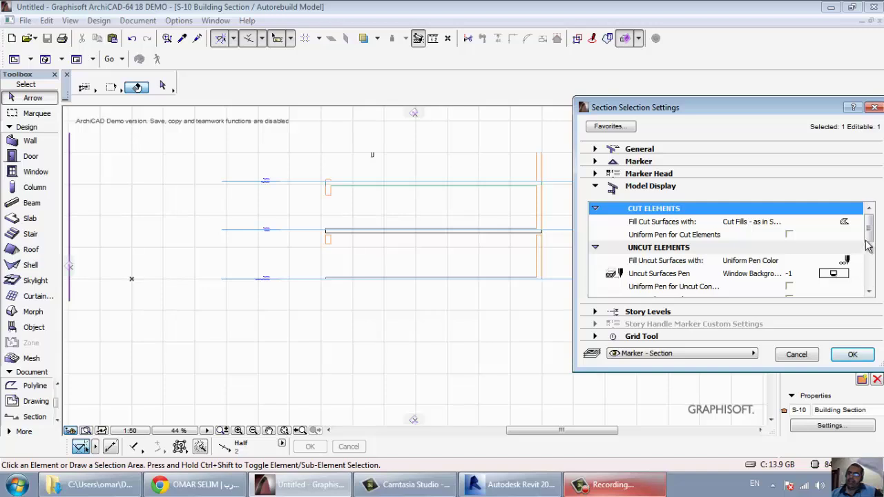
pyautogui.scroll(-4, 868, 246)
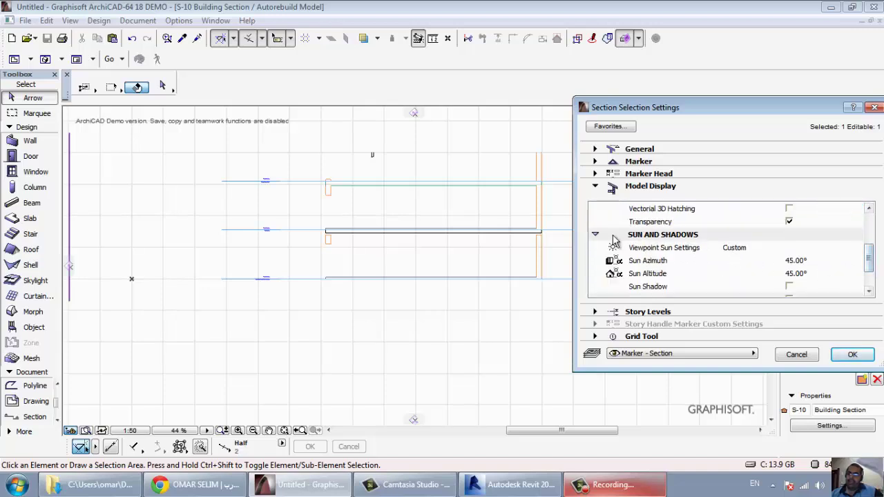
pyautogui.click(788, 288)
# Set the fill of the section's shadow polygons to Roof Tile 09.
pyautogui.scroll(-1, 869, 273)
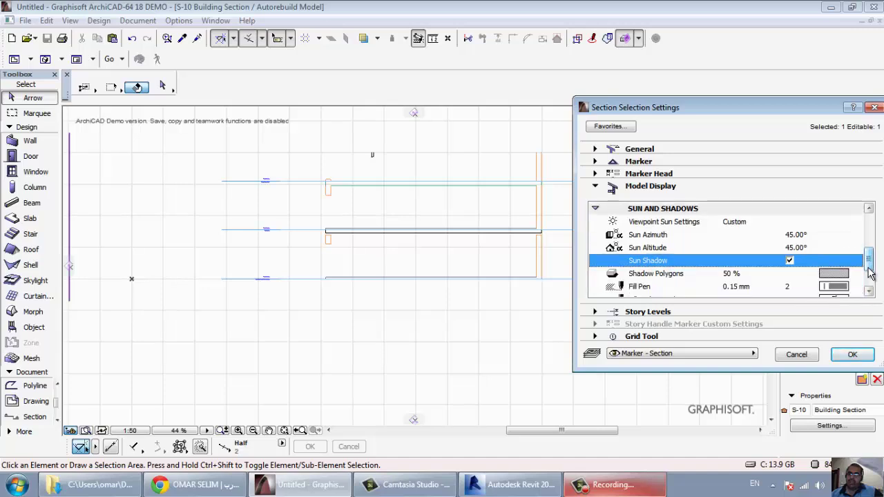
pyautogui.scroll(-1, 870, 266)
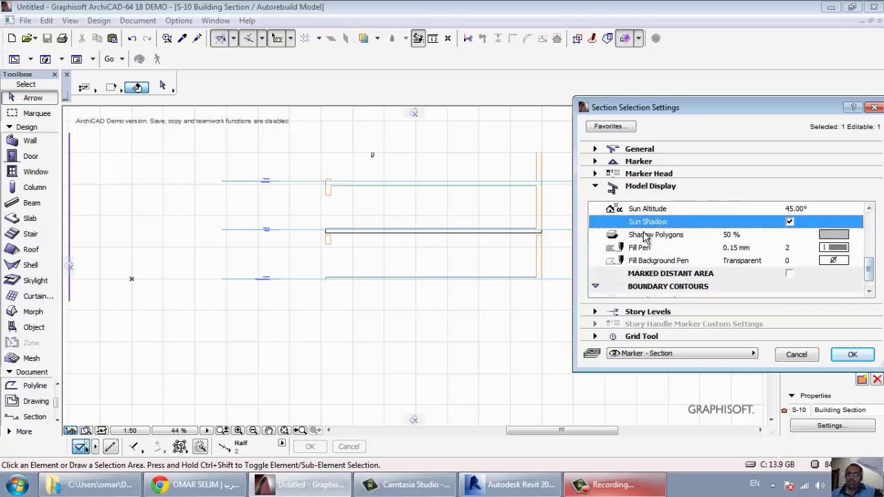
pyautogui.click(646, 236)
pyautogui.click(856, 236)
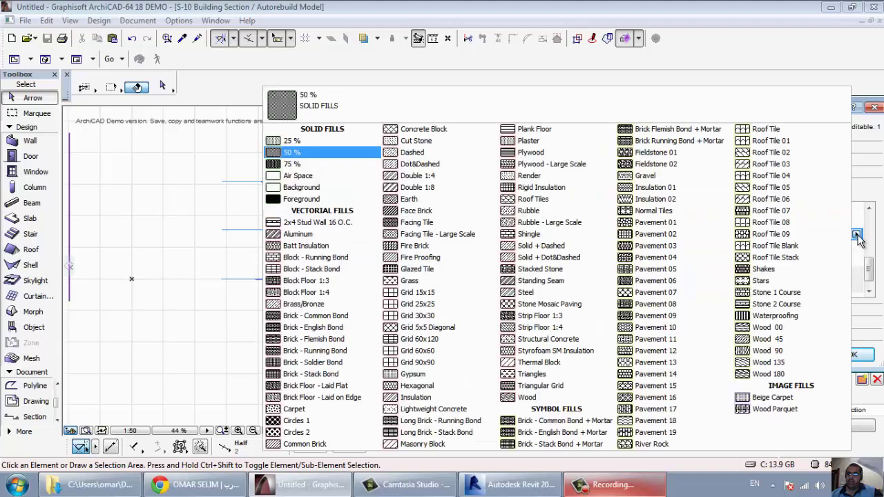
pyautogui.click(772, 233)
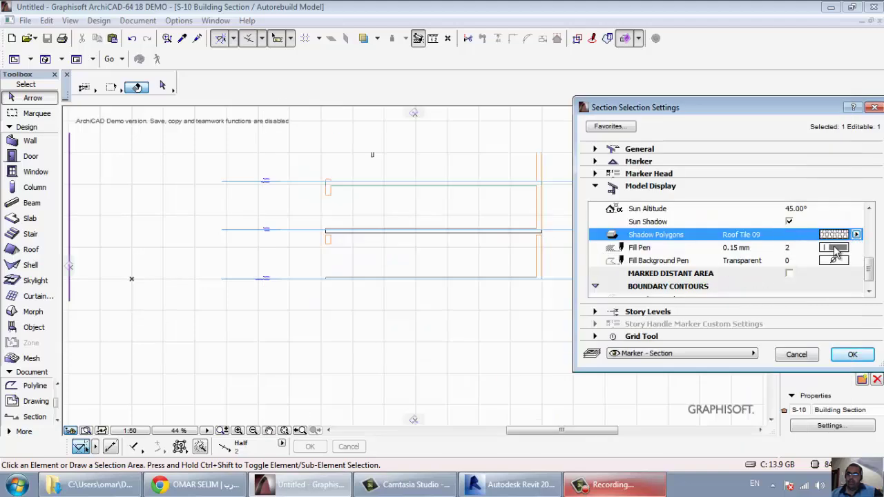
# Set the fill pen of the section's shadow polygons to a yellow pen, apply the settings, and check the section drawing.
pyautogui.click(835, 248)
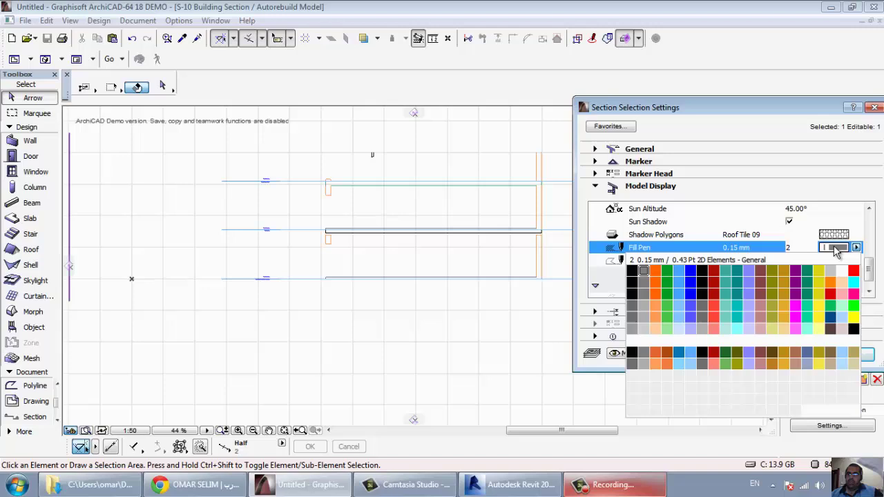
pyautogui.click(793, 307)
pyautogui.click(847, 356)
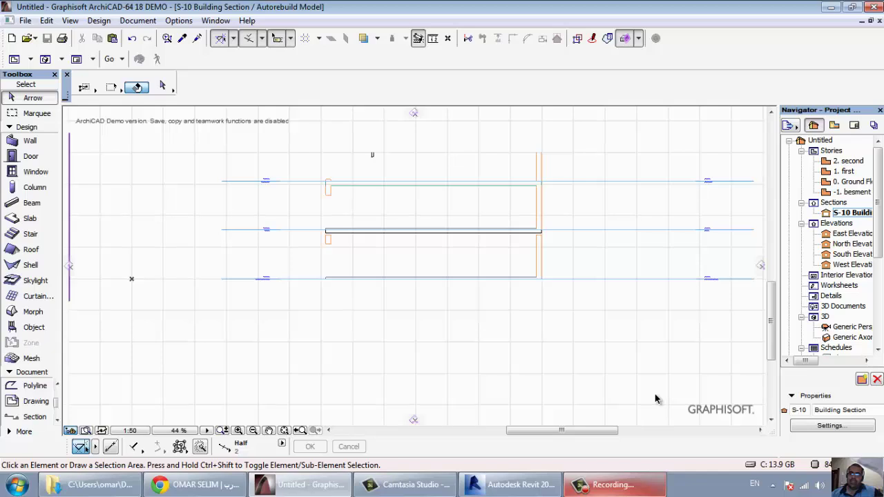
pyautogui.scroll(4, 345, 213)
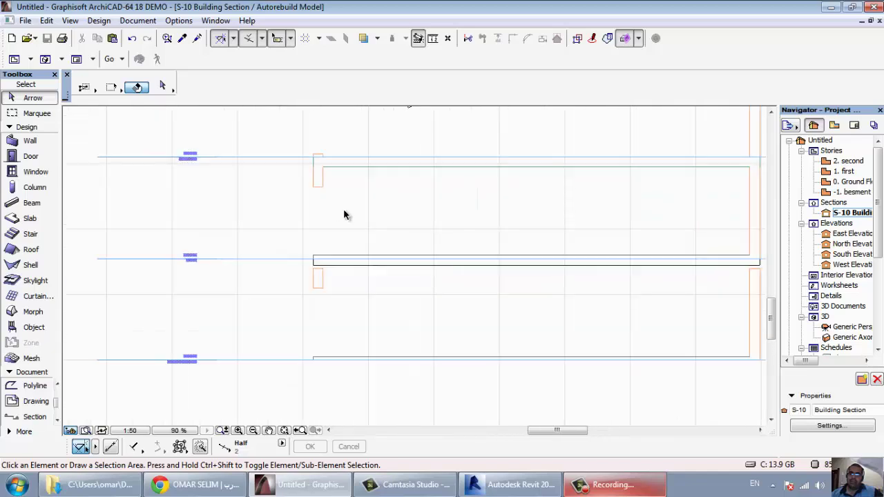
pyautogui.scroll(-4, 335, 235)
pyautogui.scroll(-1, 424, 278)
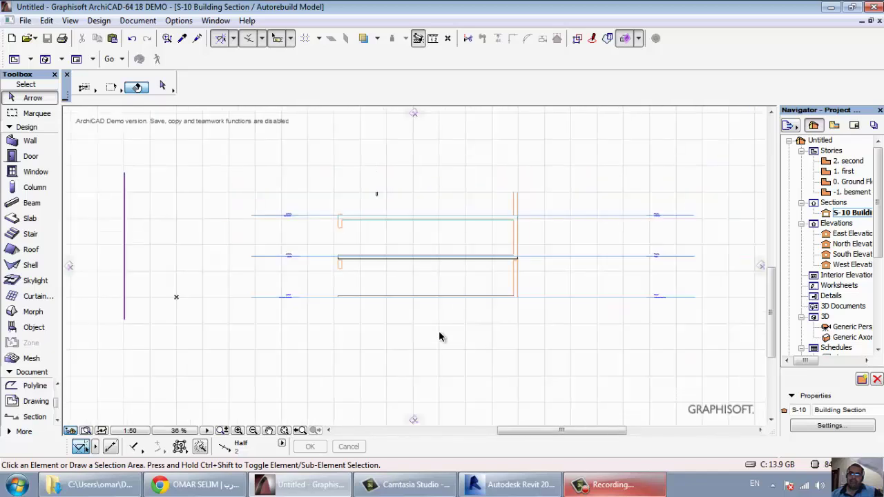
pyautogui.rightClick(528, 321)
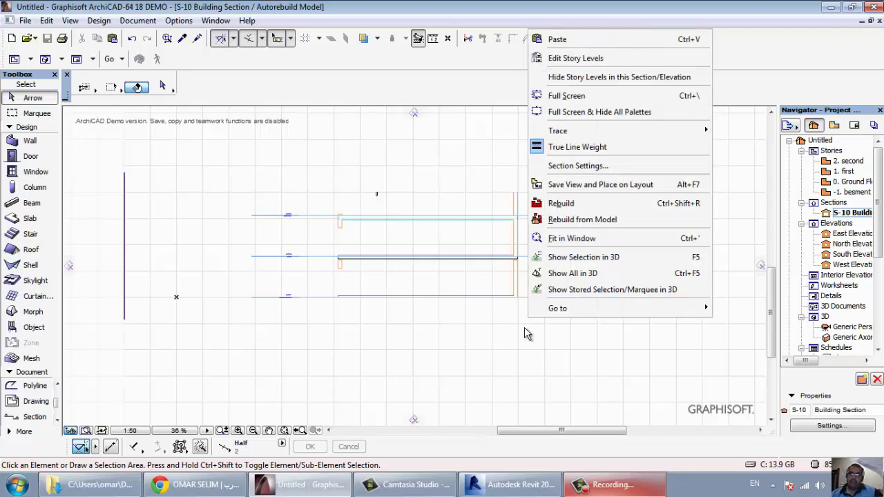
pyautogui.click(454, 333)
pyautogui.rightClick(549, 374)
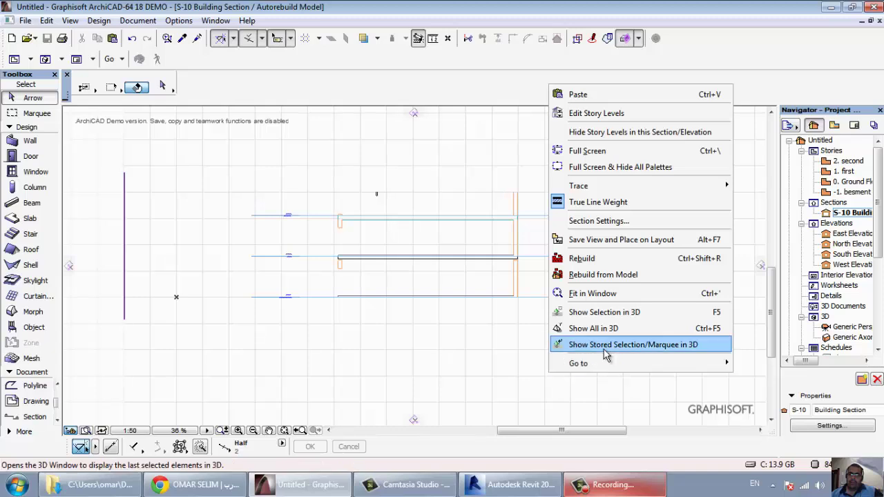
pyautogui.click(322, 159)
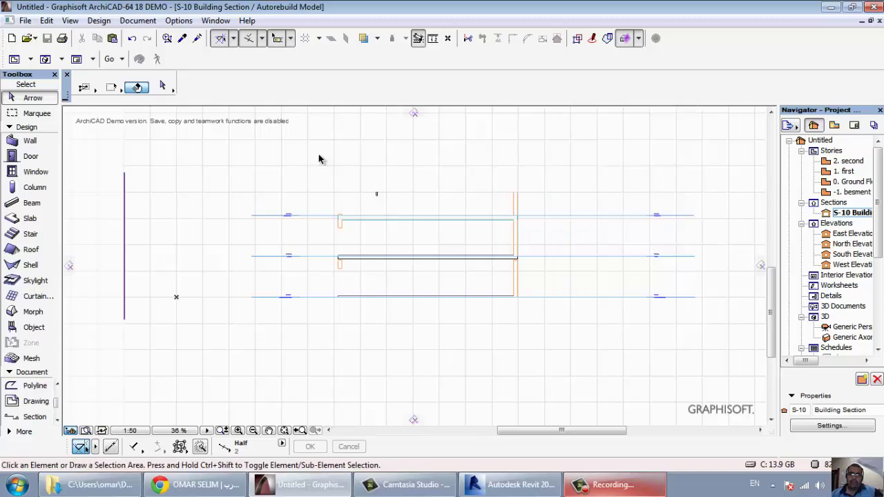
pyautogui.rightClick(249, 172)
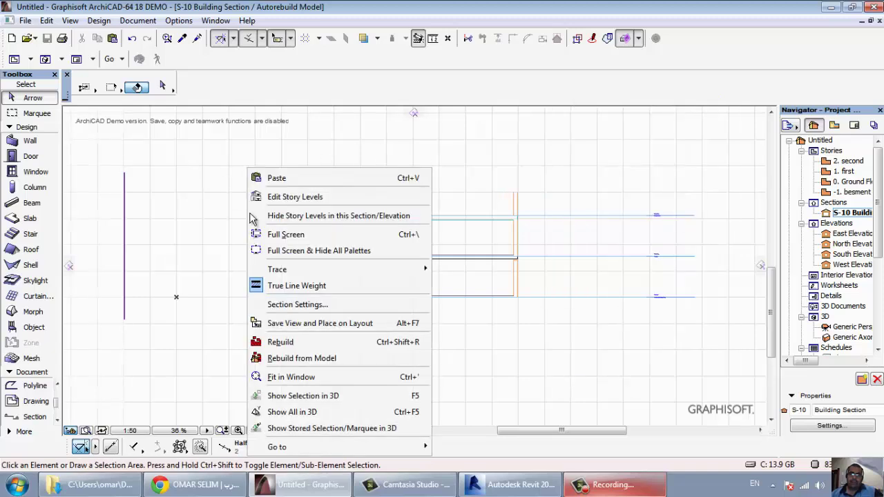
pyautogui.click(526, 374)
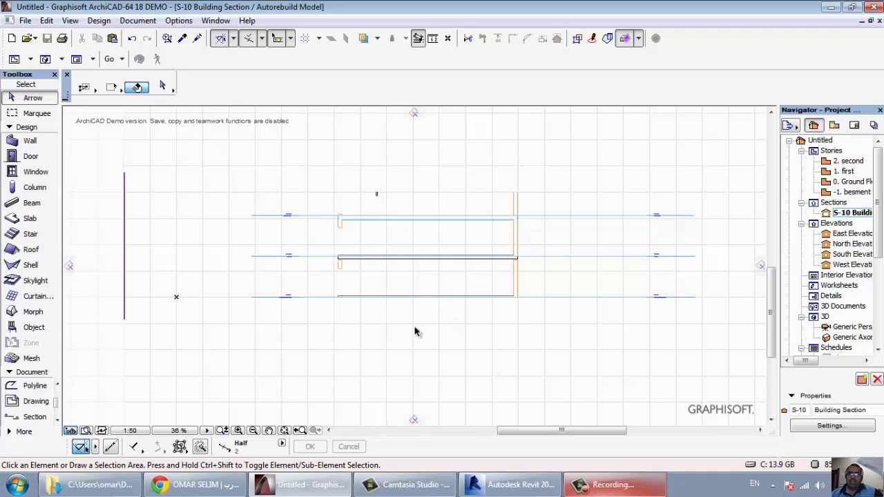
pyautogui.rightClick(439, 339)
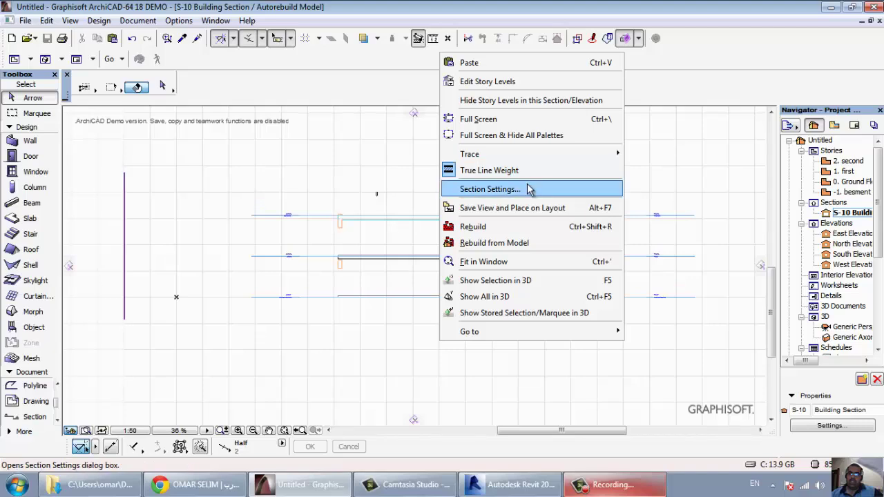
# Reopen the section's settings from the project tree and go to its sun and shadow options, keeping Sun Shadow on.
pyautogui.rightClick(848, 214)
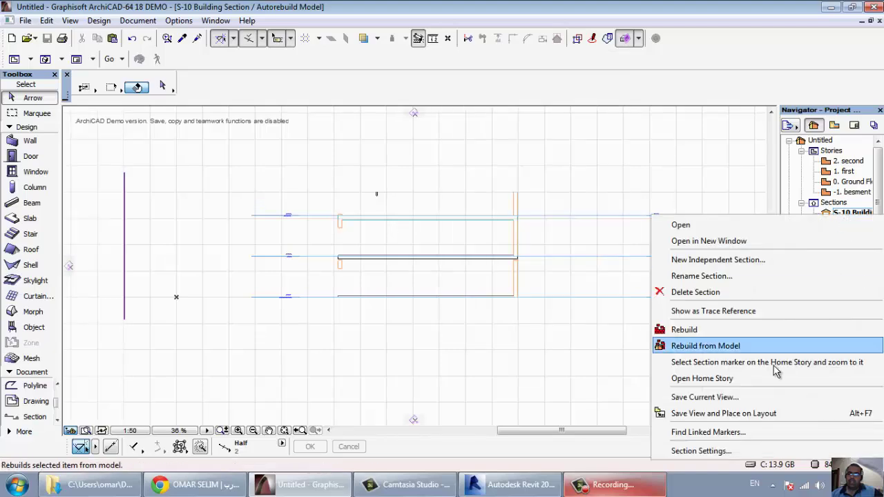
pyautogui.click(714, 451)
pyautogui.moveTo(691, 114); pyautogui.dragTo(600, 115)
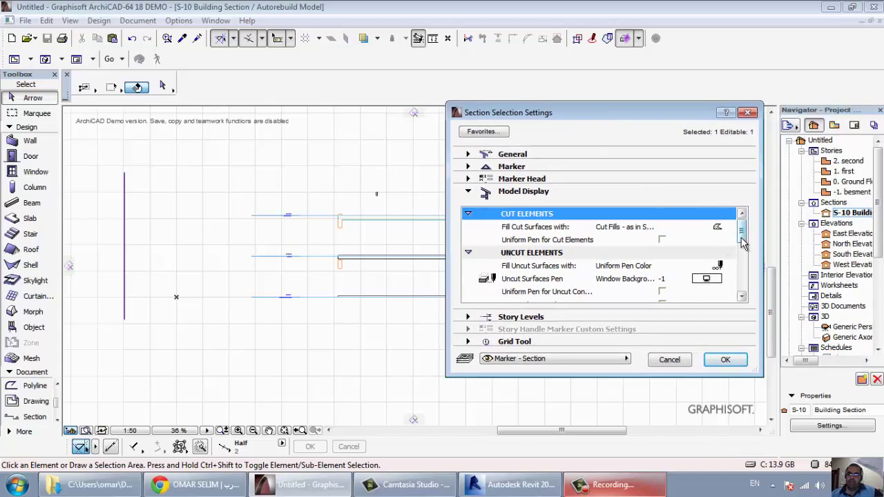
pyautogui.scroll(-2, 739, 249)
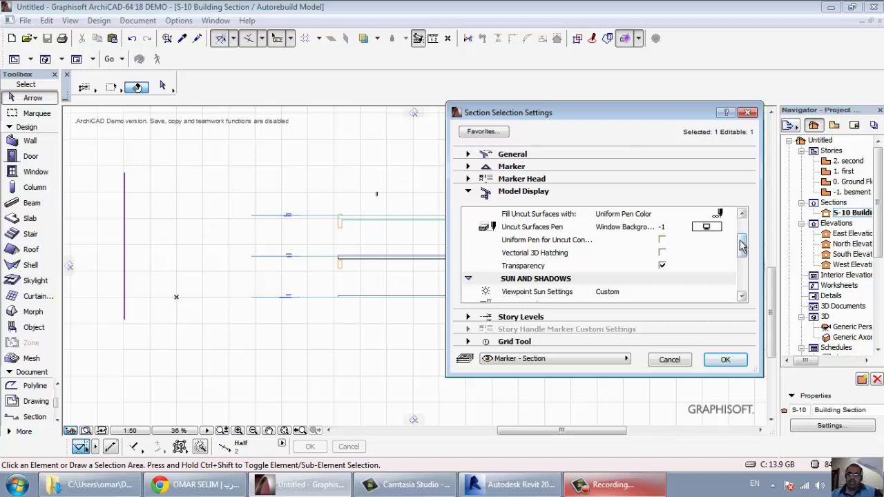
pyautogui.moveTo(740, 245); pyautogui.dragTo(743, 258)
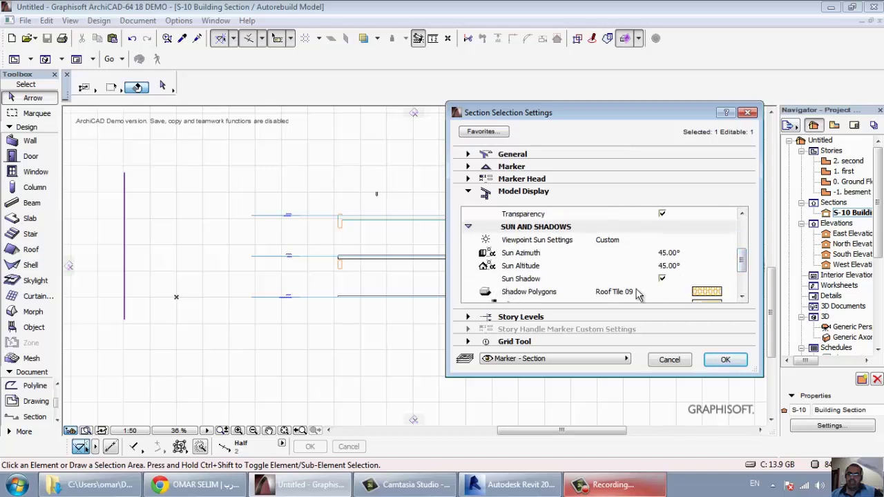
pyautogui.click(662, 279)
pyautogui.click(663, 280)
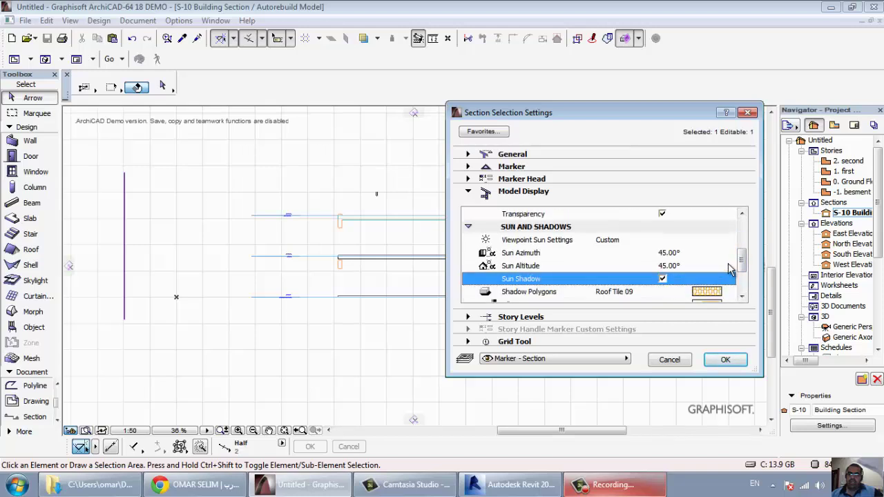
# Set the section's viewpoint sun settings to As In 3D Window and apply the settings.
pyautogui.moveTo(742, 261)
pyautogui.mouseDown()
pyautogui.moveTo(743, 292)
pyautogui.moveTo(744, 253)
pyautogui.mouseUp()
pyautogui.click(577, 269)
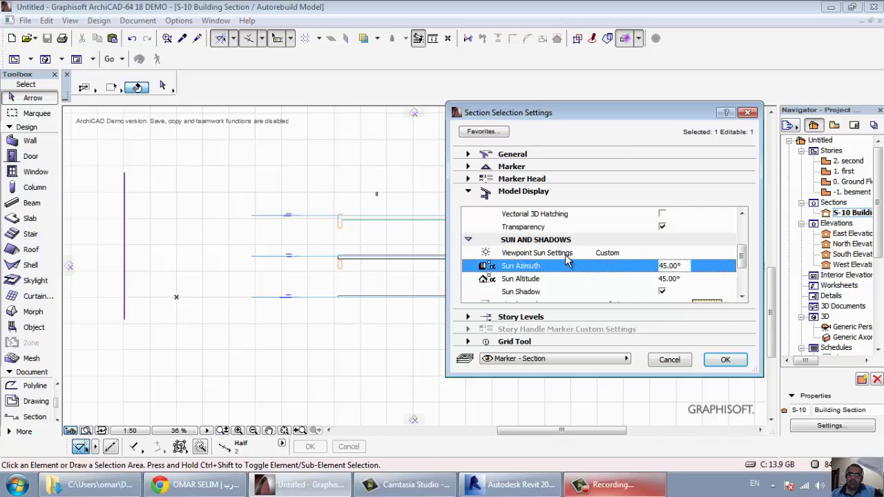
pyautogui.click(564, 254)
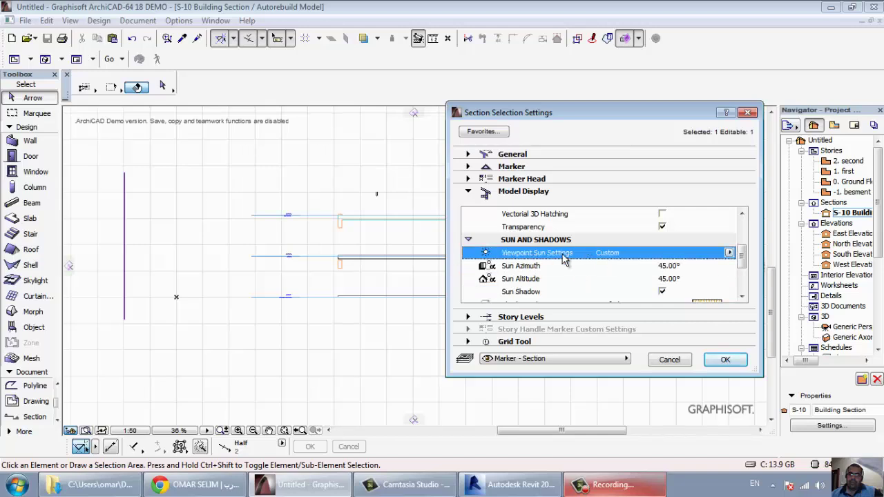
pyautogui.click(729, 253)
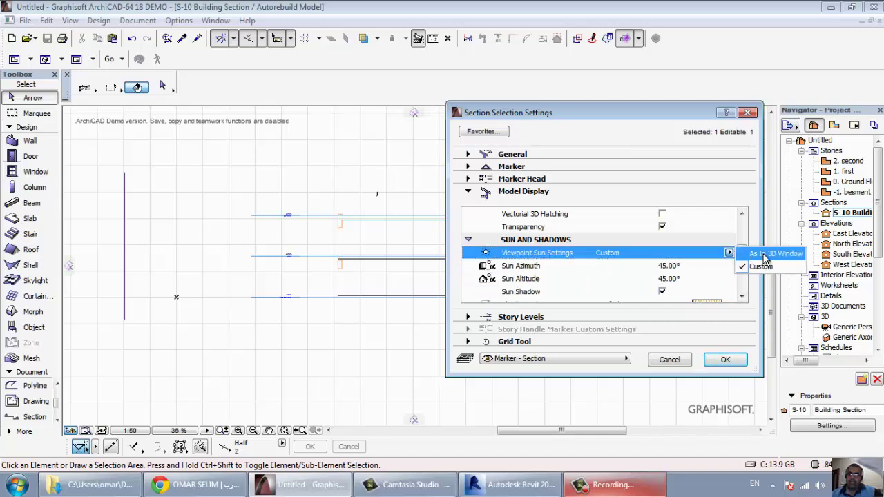
pyautogui.click(765, 255)
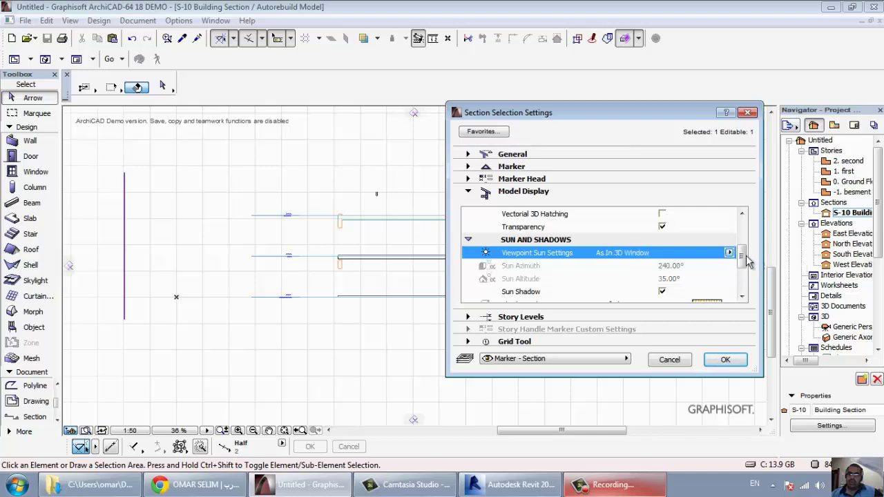
pyautogui.click(725, 360)
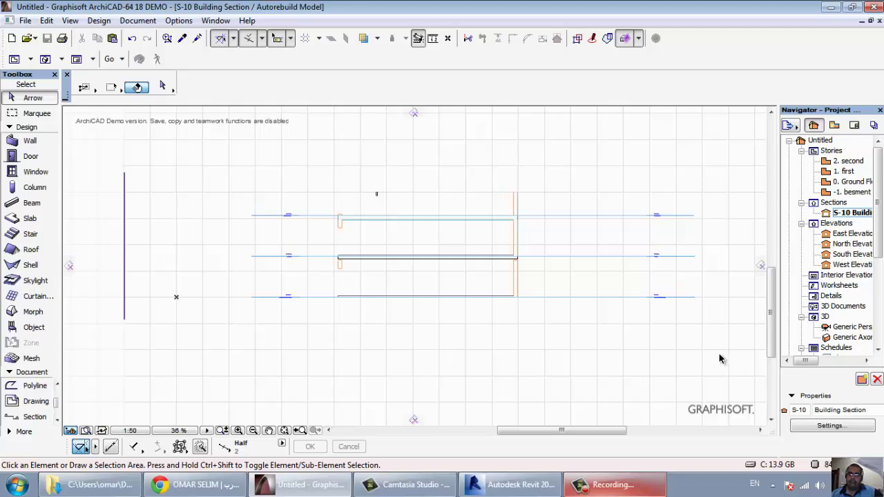
pyautogui.click(615, 486)
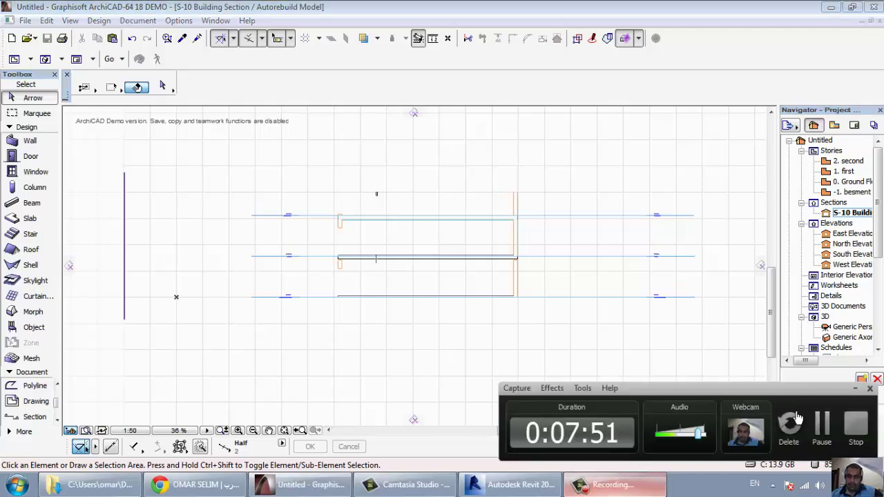